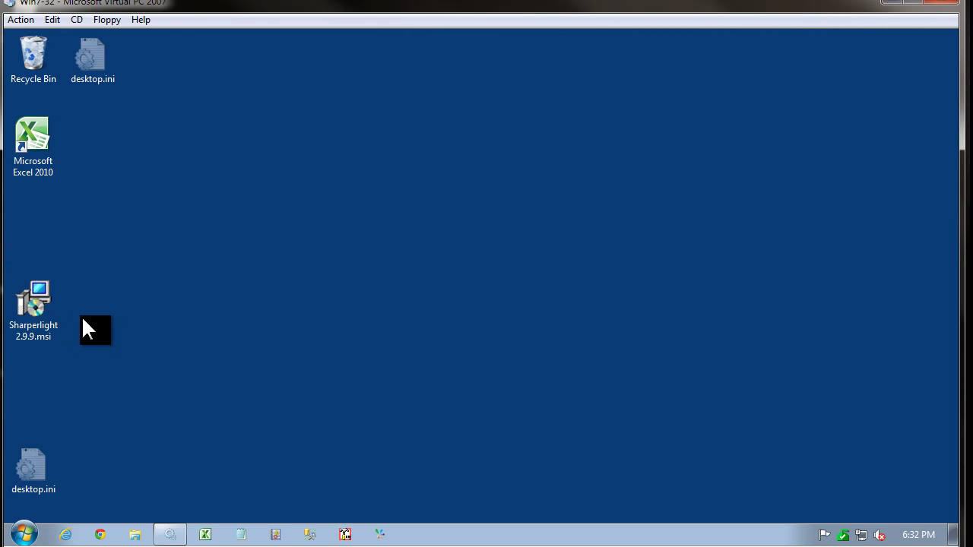
Select and then deselect the Sharperlight 2.9.9.msi installer icon on the desktop
left_click(50, 304)
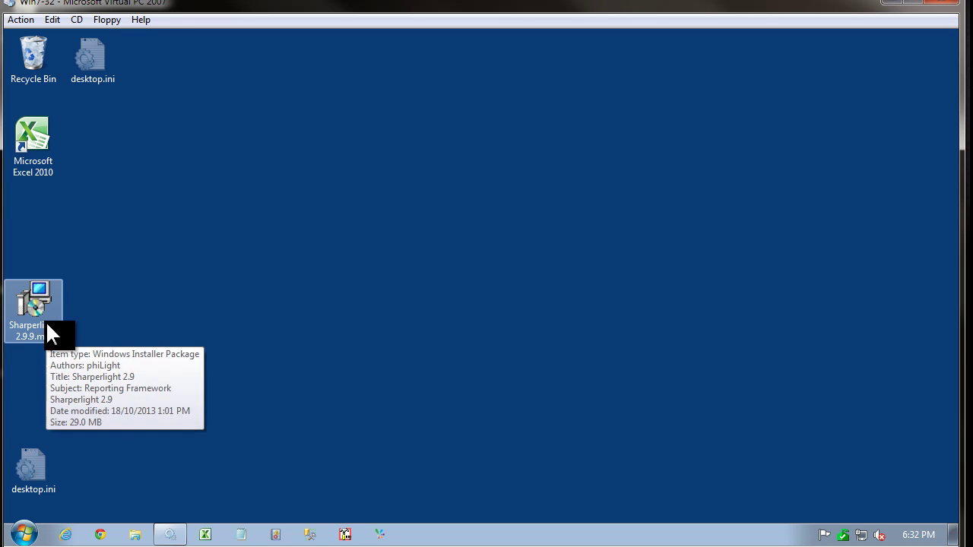
left_click(114, 316)
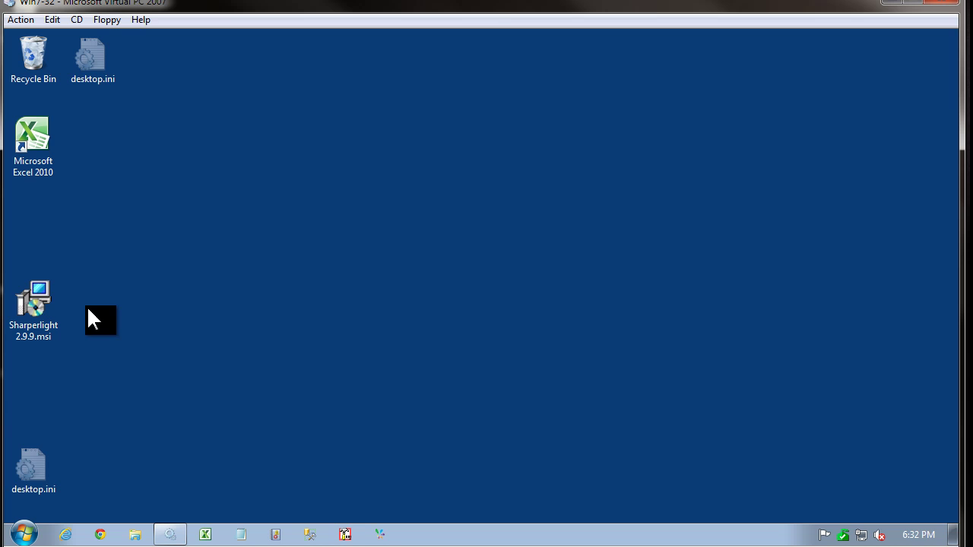
Run the Sharperlight 2.9.9 installer, accept the licence and install into the default folder
double_click(44, 300)
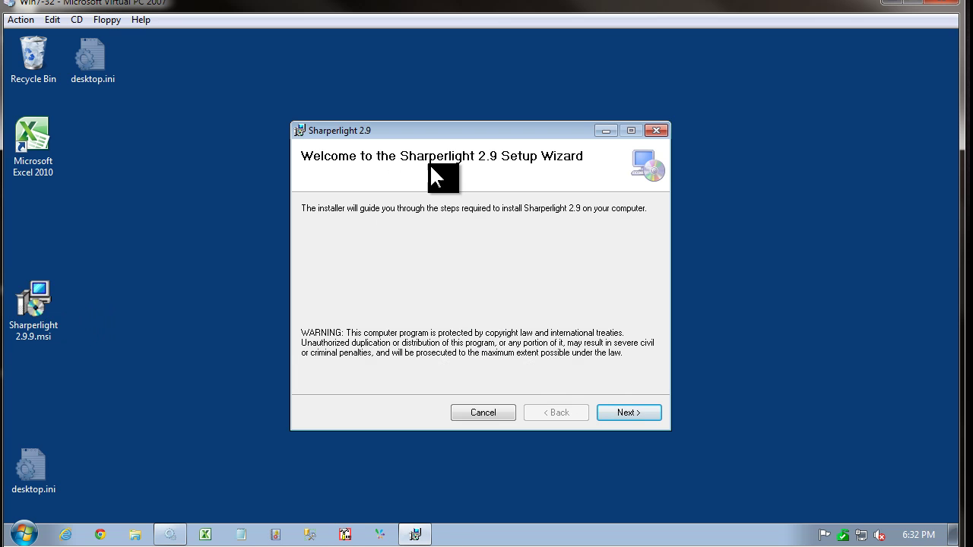
left_click(628, 417)
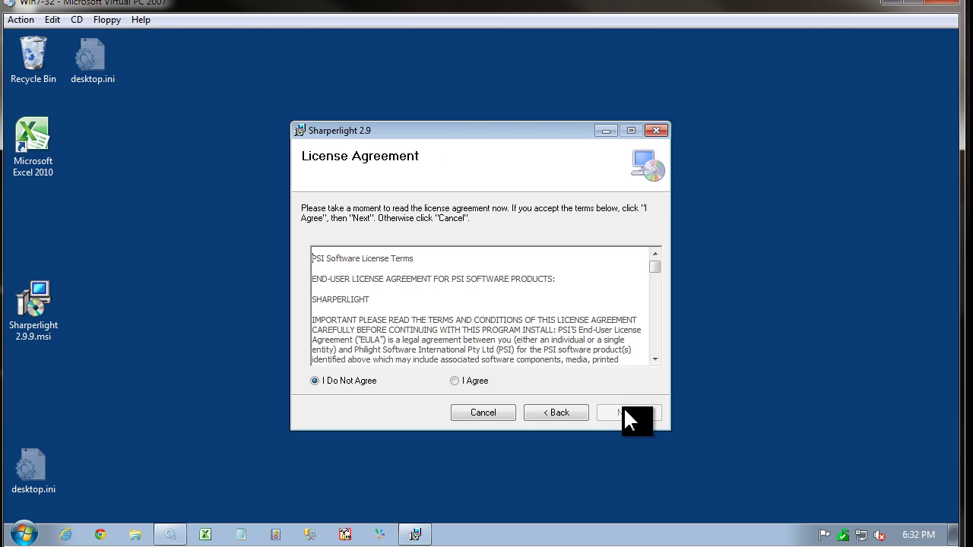
left_click(459, 383)
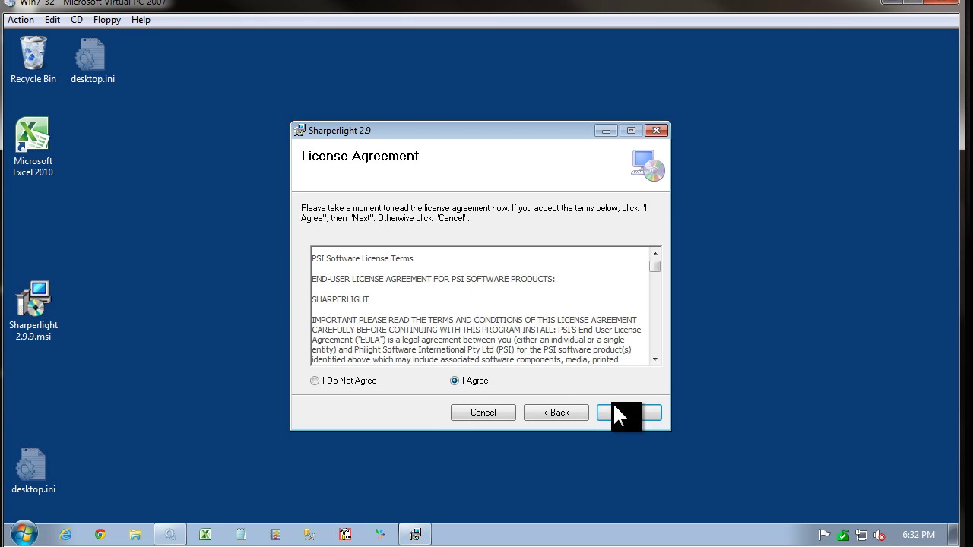
left_click(628, 412)
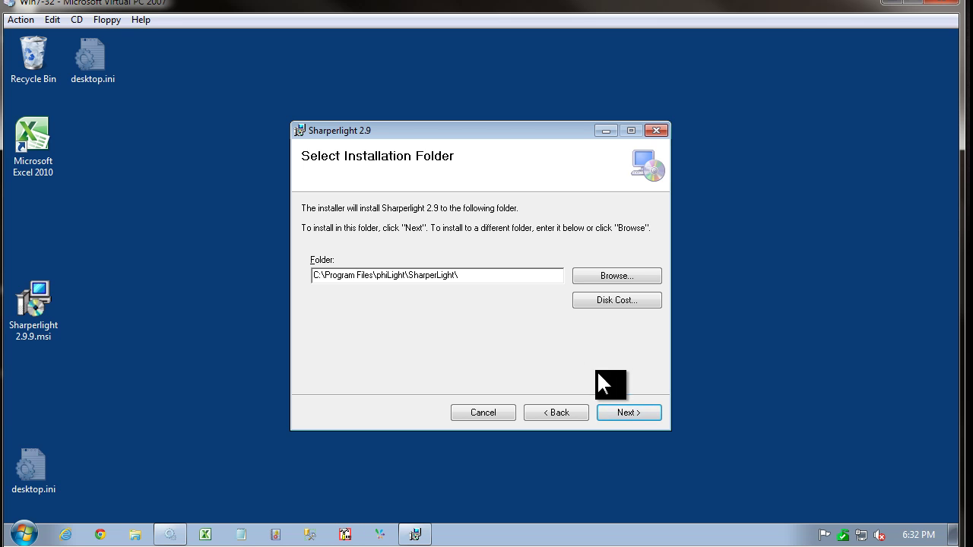
left_click(620, 411)
left_click(623, 410)
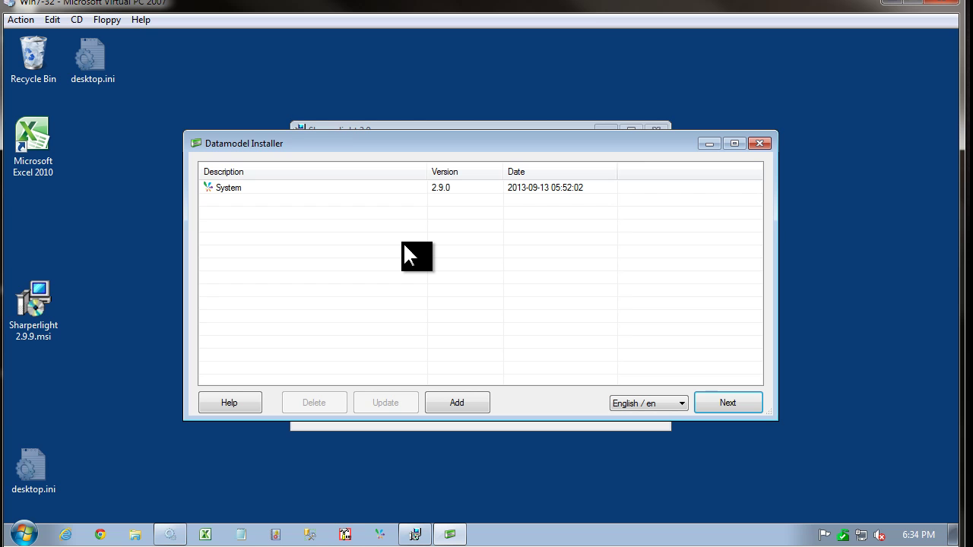
Continue past the Datamodel Installer, then disable Local Connections in Client Setup
left_click(724, 401)
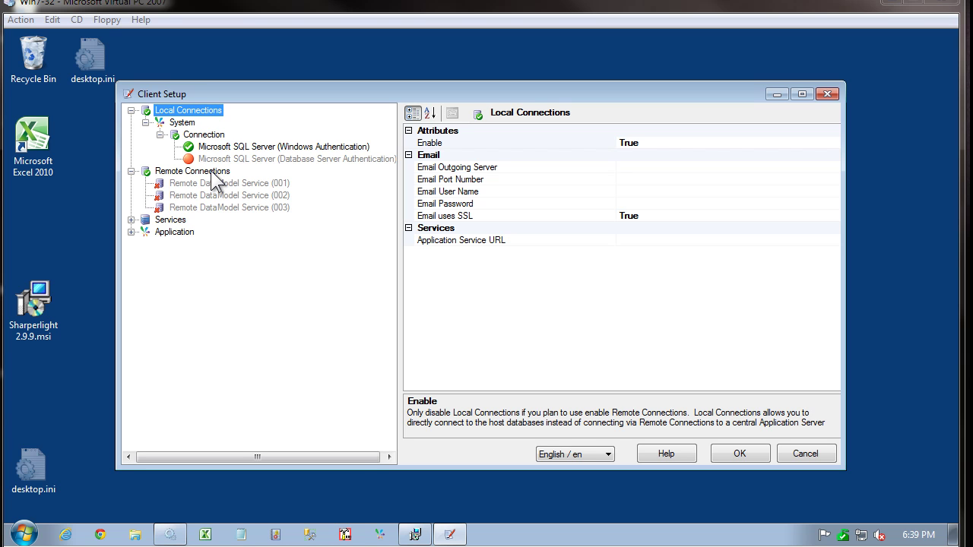
right_click(180, 111)
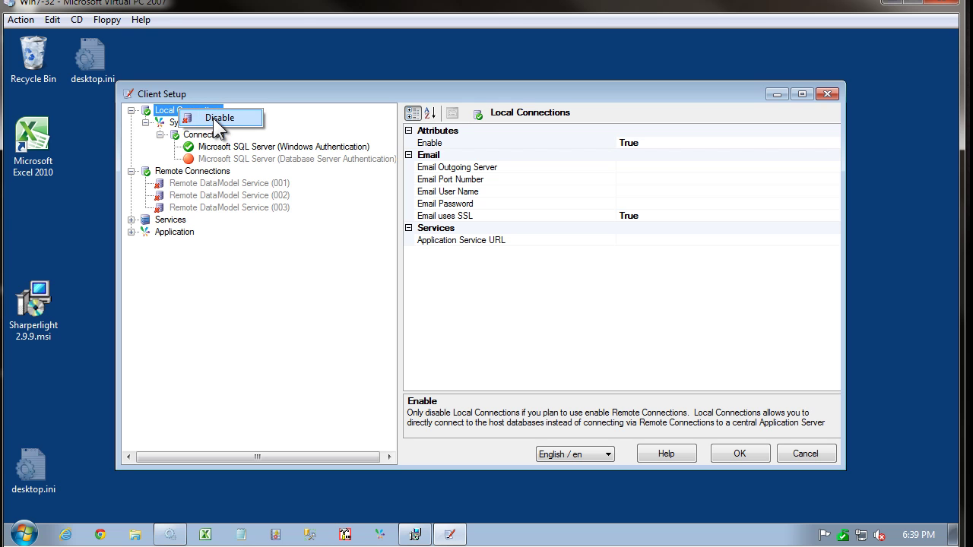
left_click(213, 118)
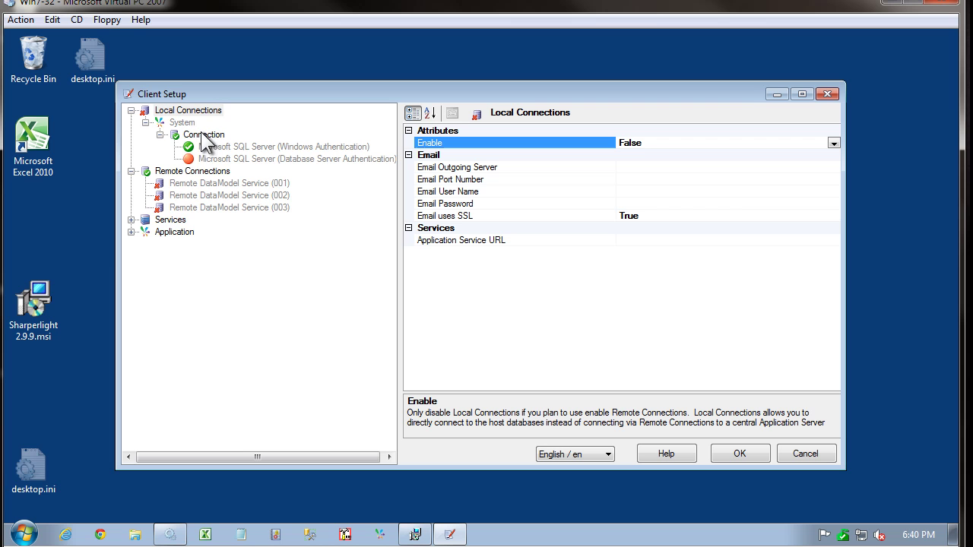
left_click(131, 111)
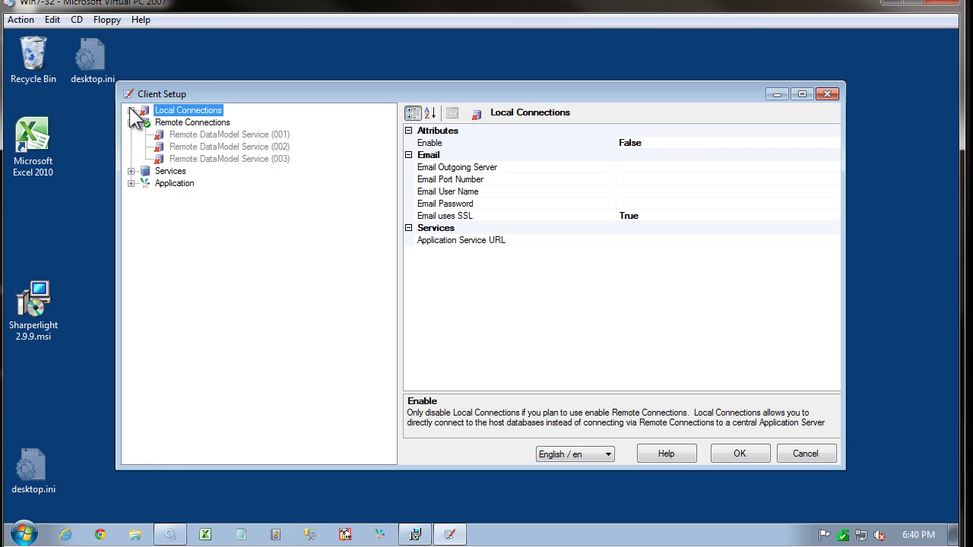
Open Remote DataModel Service (001) and confirm it uses Http protocol on port 4001
left_click(187, 125)
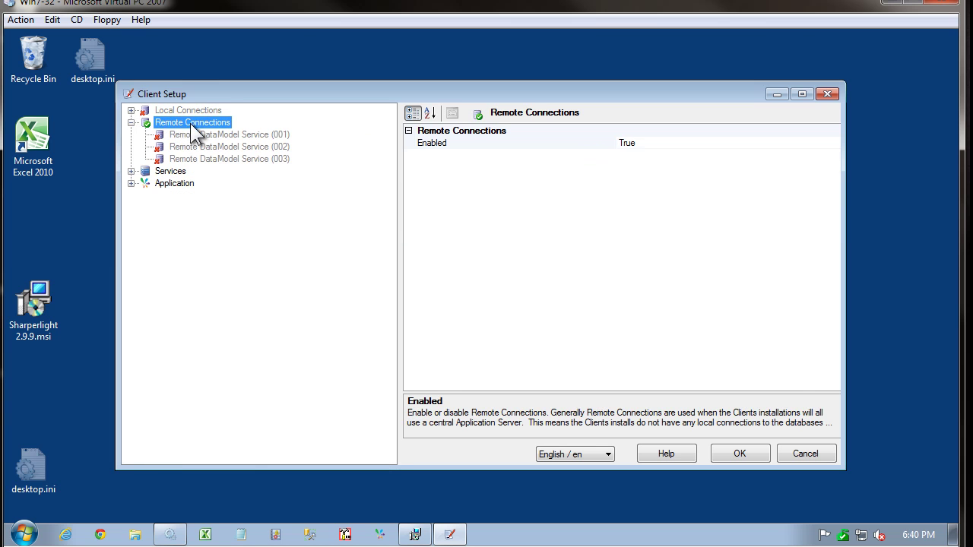
left_click(212, 134)
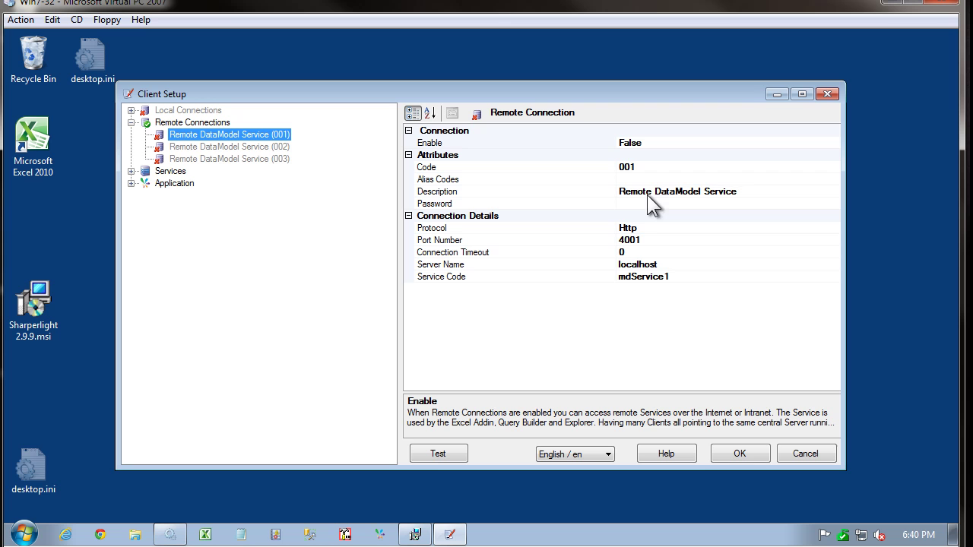
left_click(675, 192)
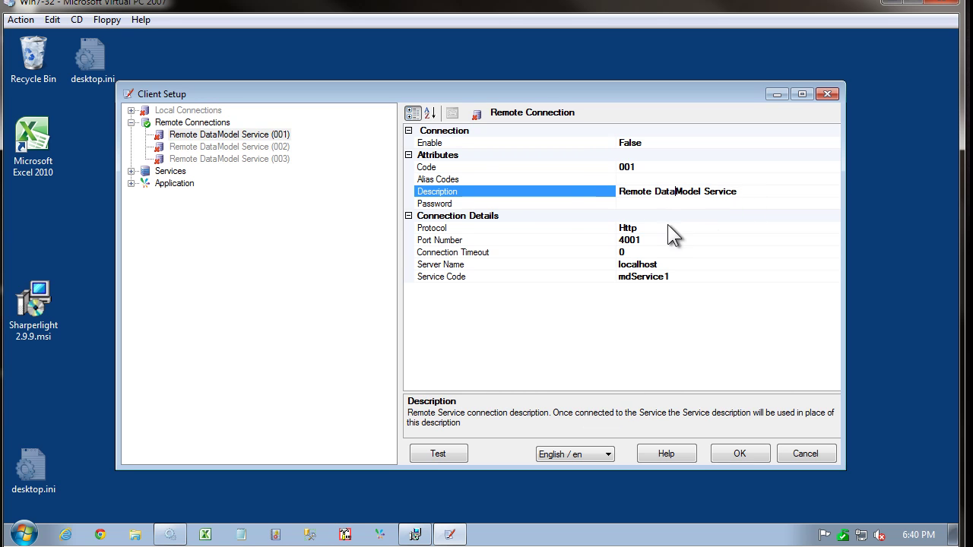
left_click(504, 228)
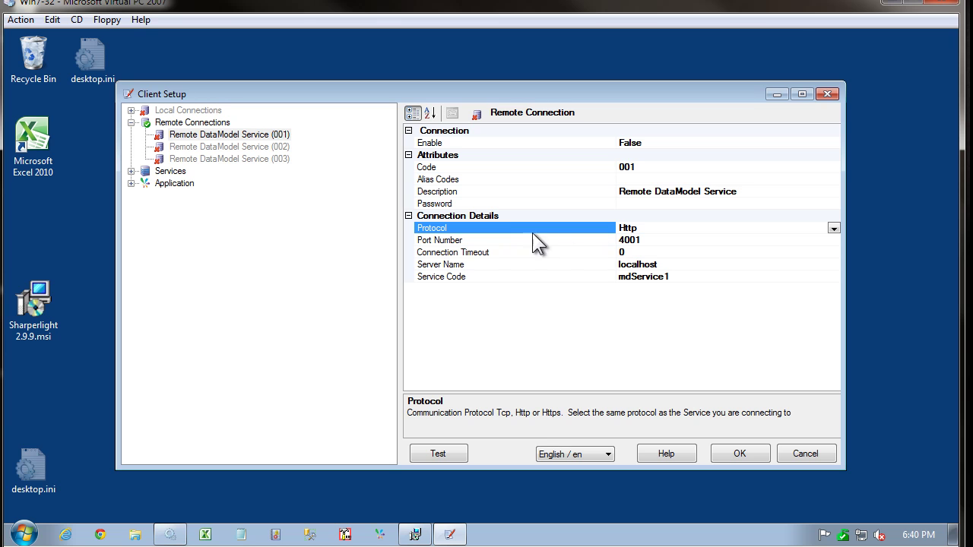
left_click(833, 228)
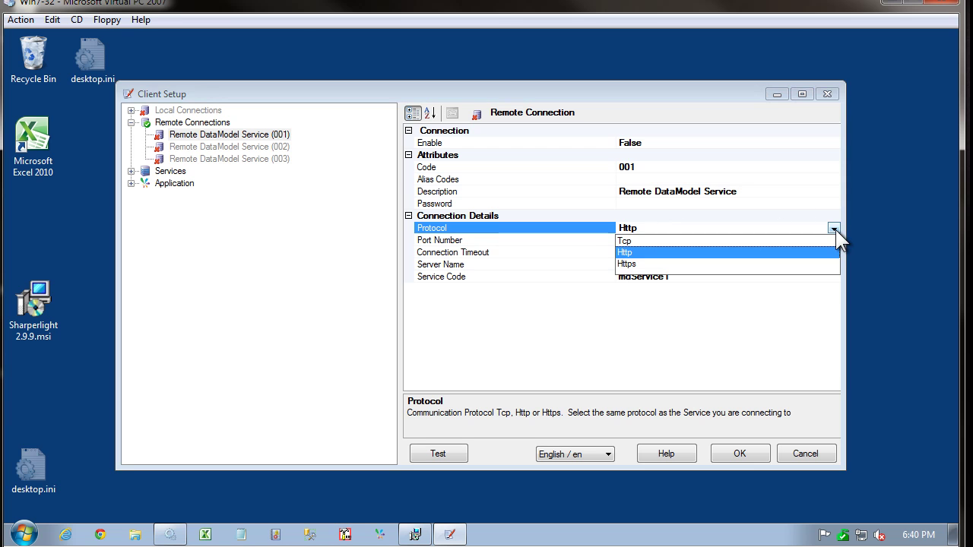
left_click(834, 228)
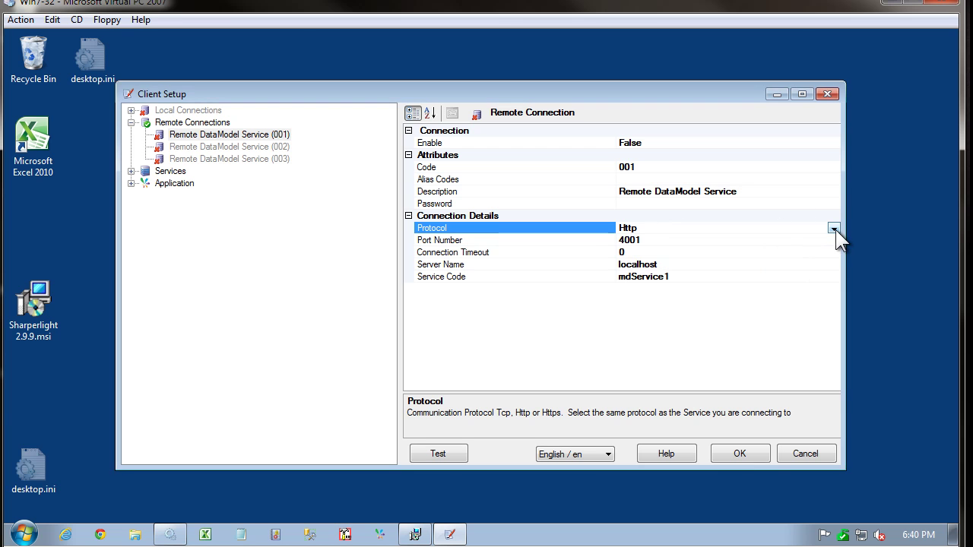
left_click(649, 239)
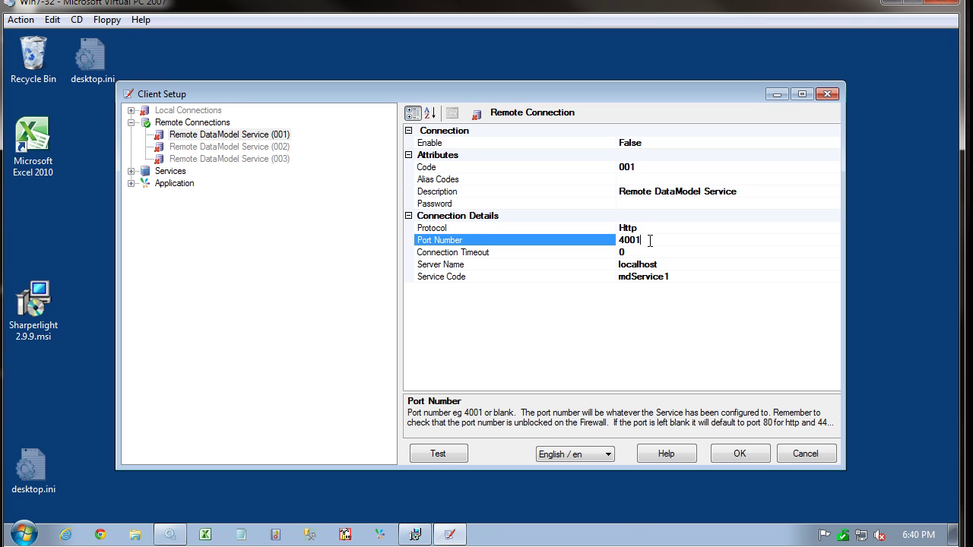
Replace server name localhost with the server's computer name, keeping service code mdService1
left_click(663, 263)
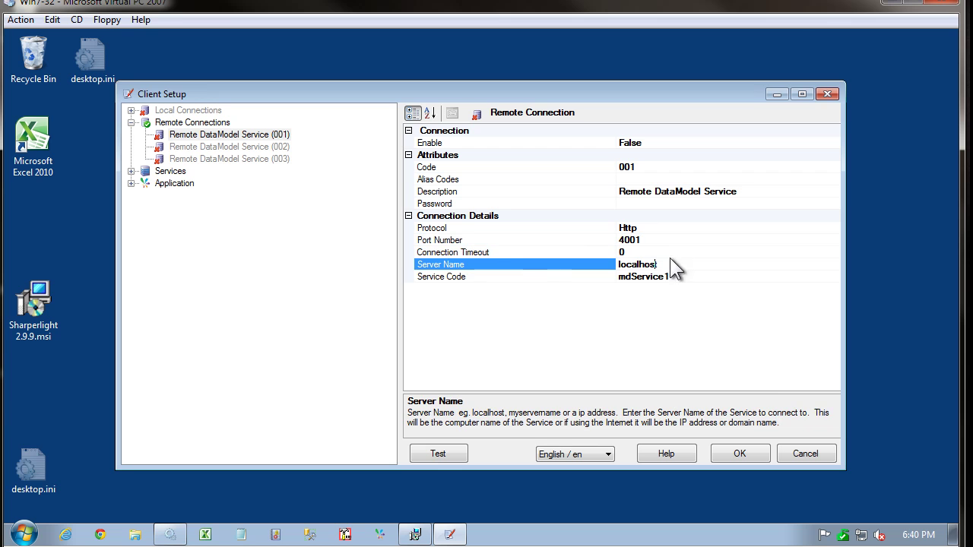
left_click_drag(665, 263, 592, 267)
type("IVONLAPTOPI7")
left_click(671, 276)
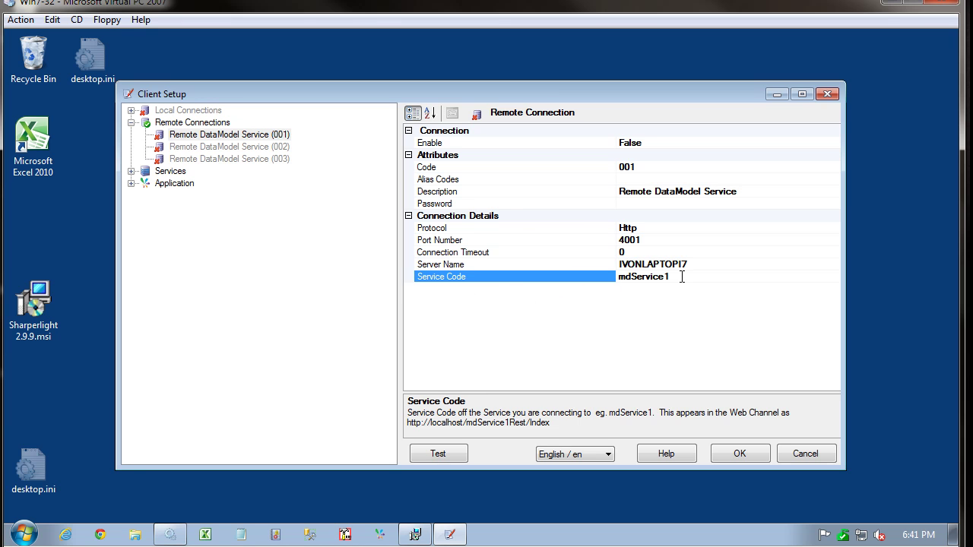
left_click_drag(681, 277, 617, 276)
left_click(688, 277)
left_click(448, 203)
left_click(634, 204)
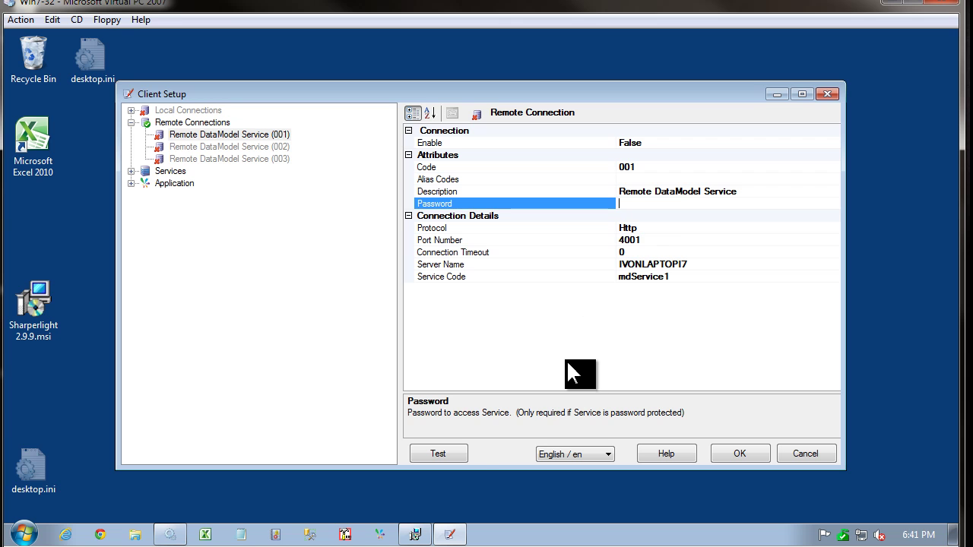
Test the remote connection, run the performance test, enable it and save the client setup
left_click(445, 452)
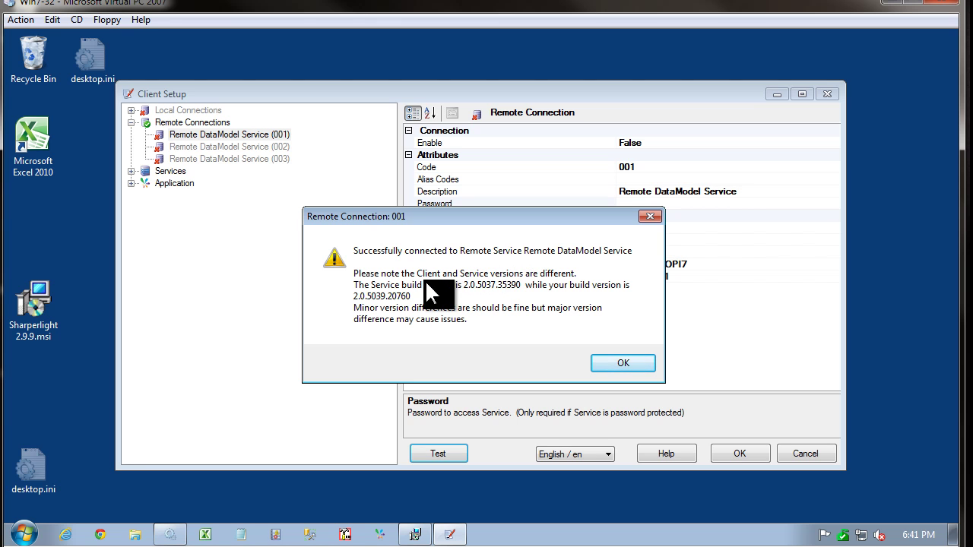
left_click(624, 364)
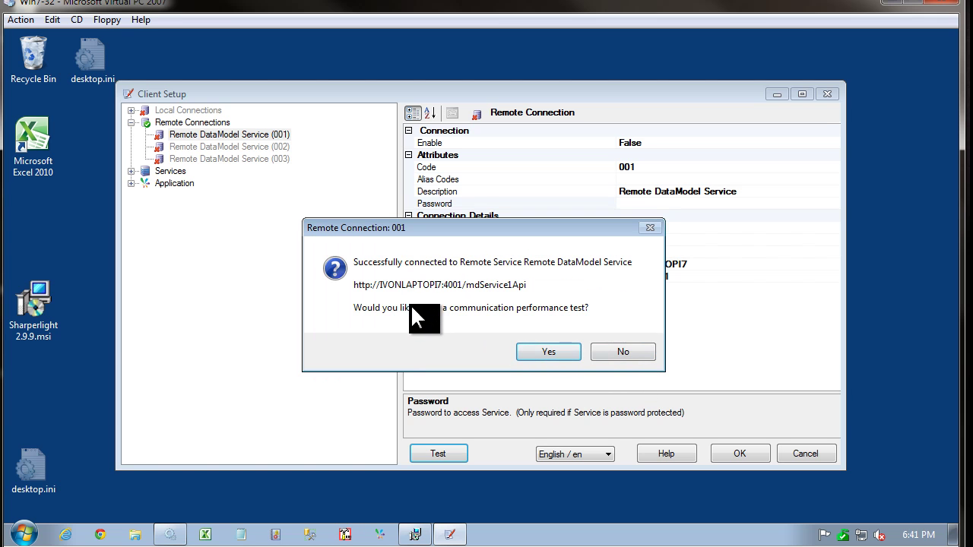
left_click(535, 351)
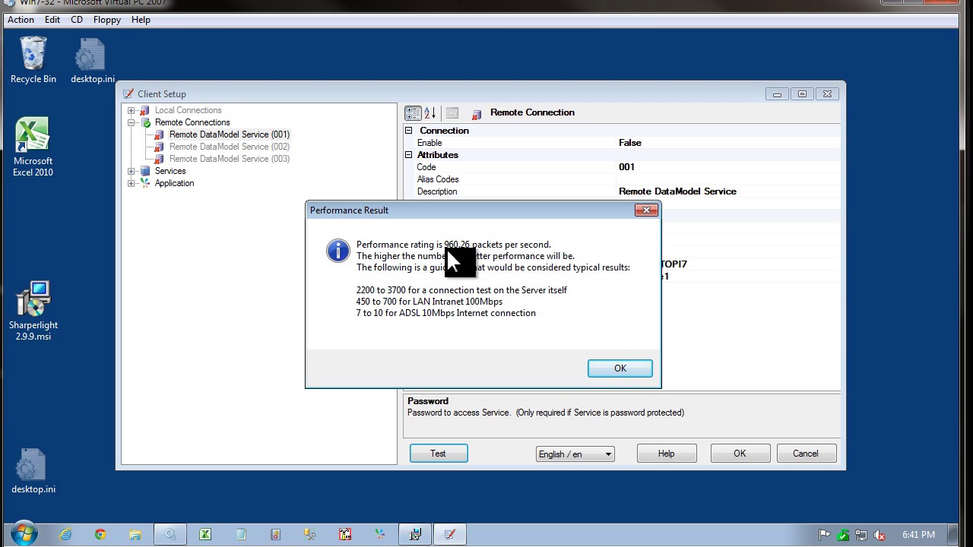
left_click(616, 365)
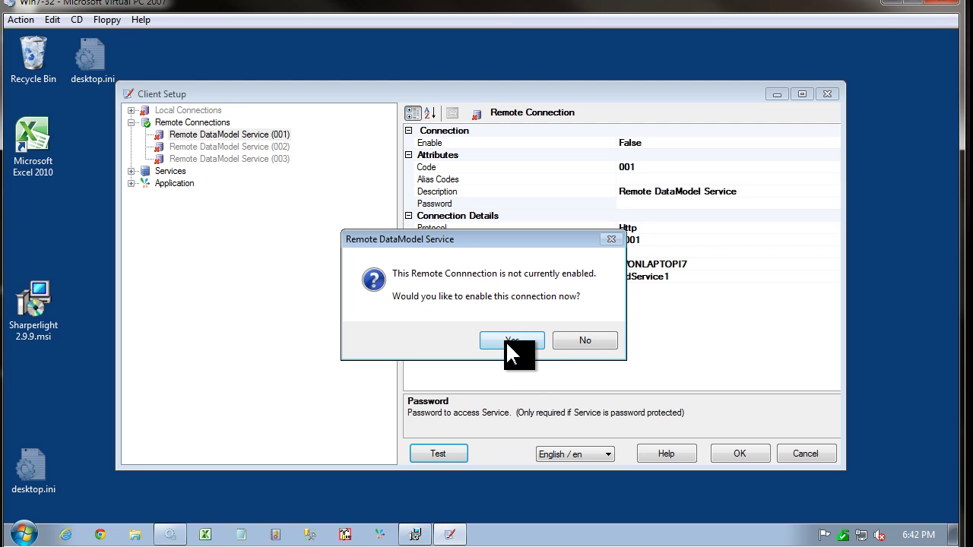
left_click(511, 344)
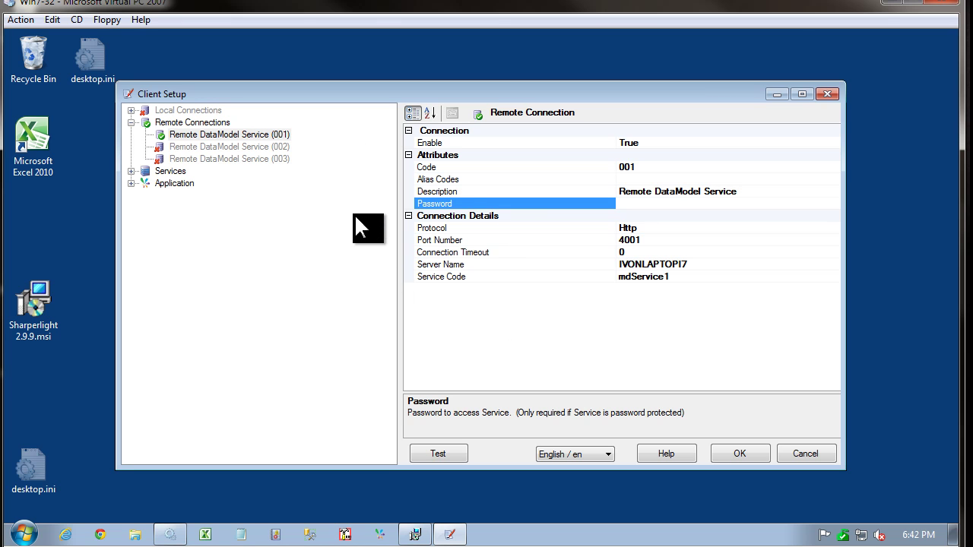
left_click(733, 450)
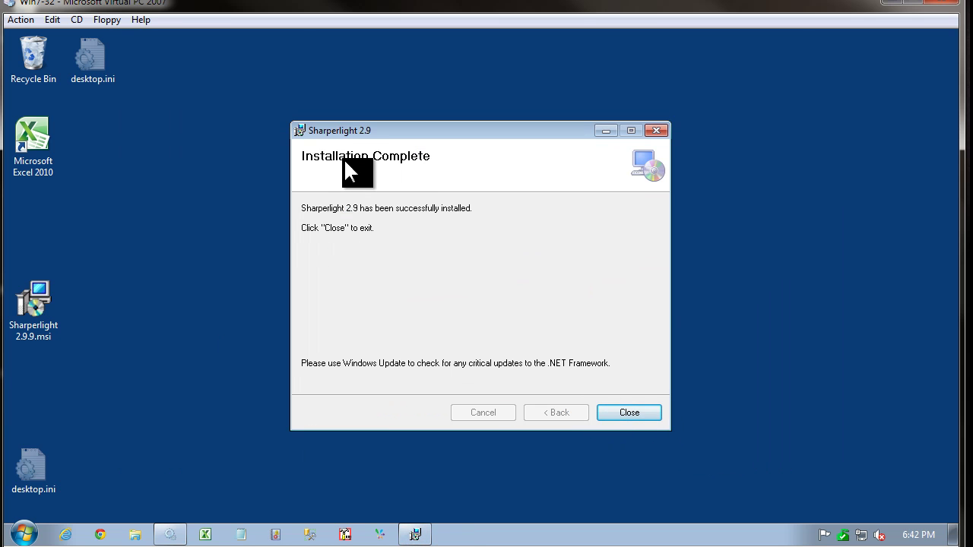
Finish the installer and launch Query from Start > All Programs > Sharperlight
left_click(639, 412)
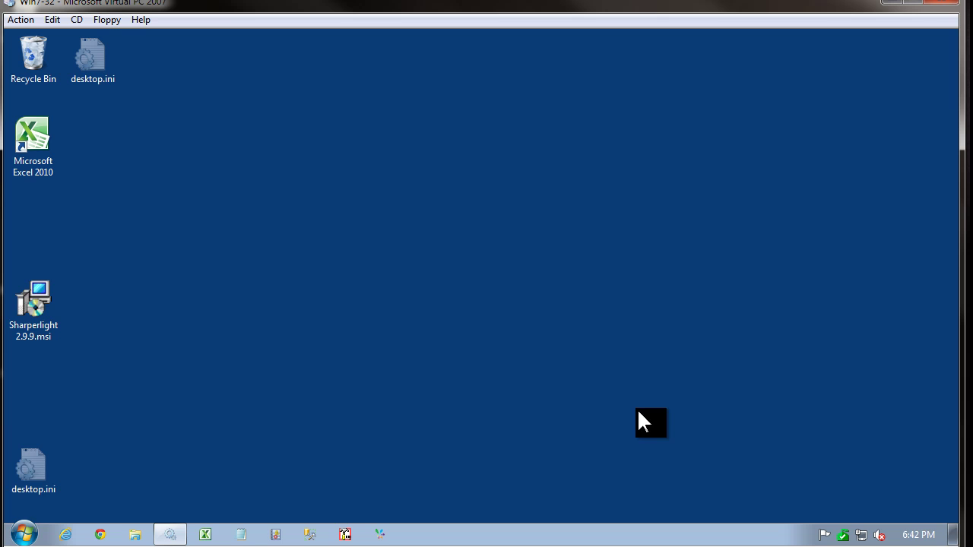
left_click(23, 535)
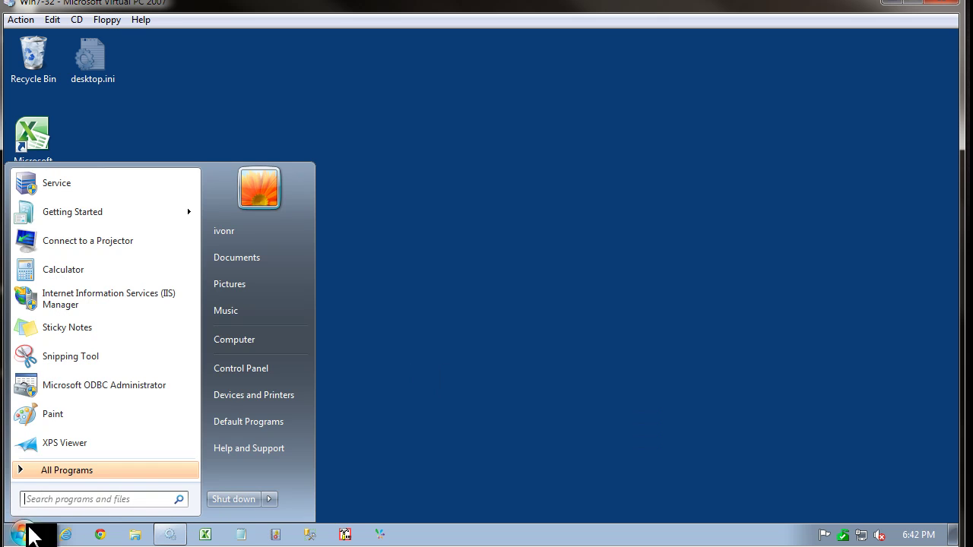
left_click(68, 467)
left_click(72, 435)
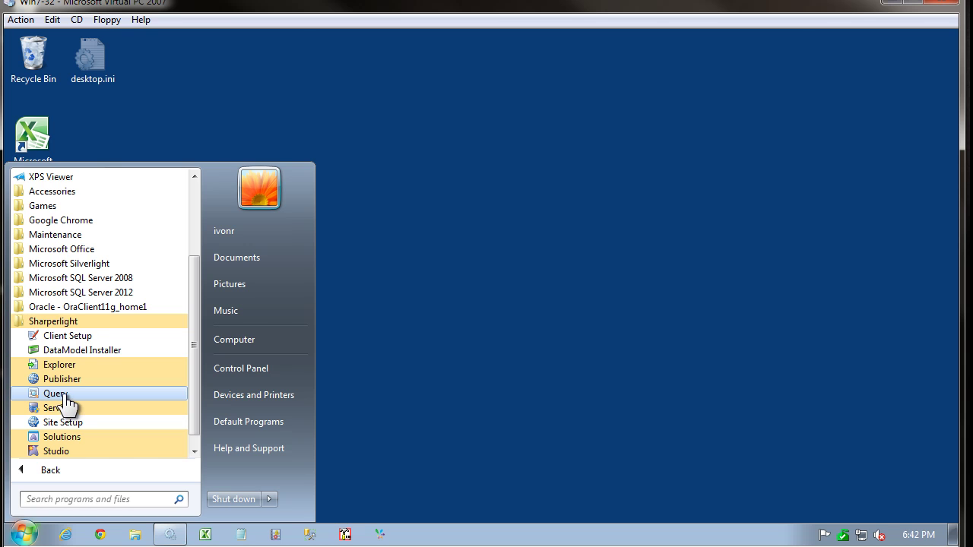
left_click(64, 396)
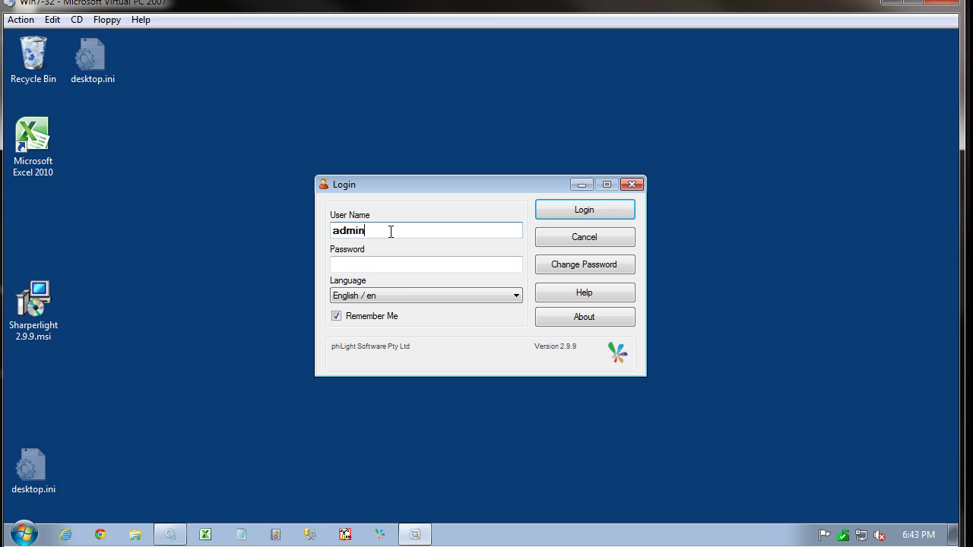
Log in to Sharperlight Query with the user name 'guest'
key("BackSpace")
key("BackSpace")
key("BackSpace")
key("BackSpace")
key("BackSpace")
type("guest")
left_click(572, 208)
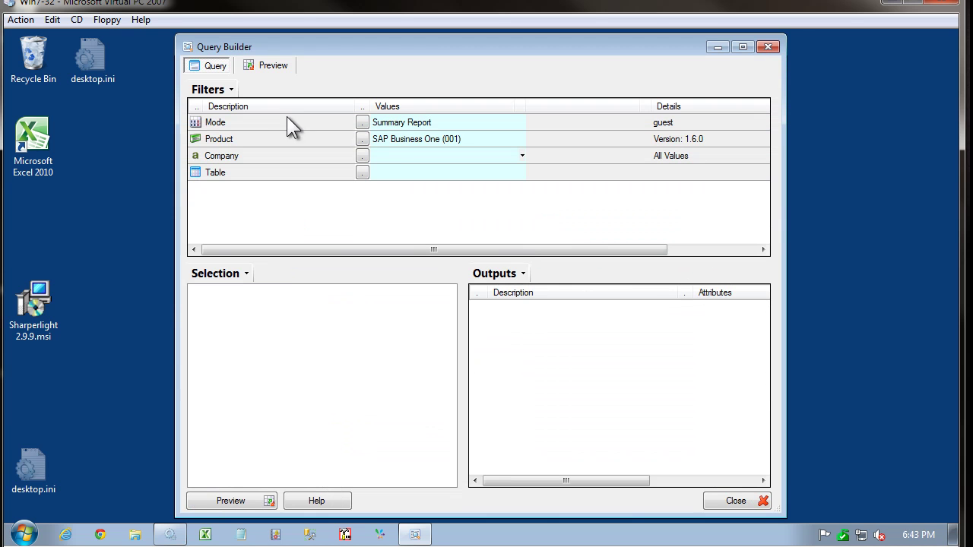
Set product SAP Business One, company OEC Computers UK and table G/L Transactions
left_click(361, 138)
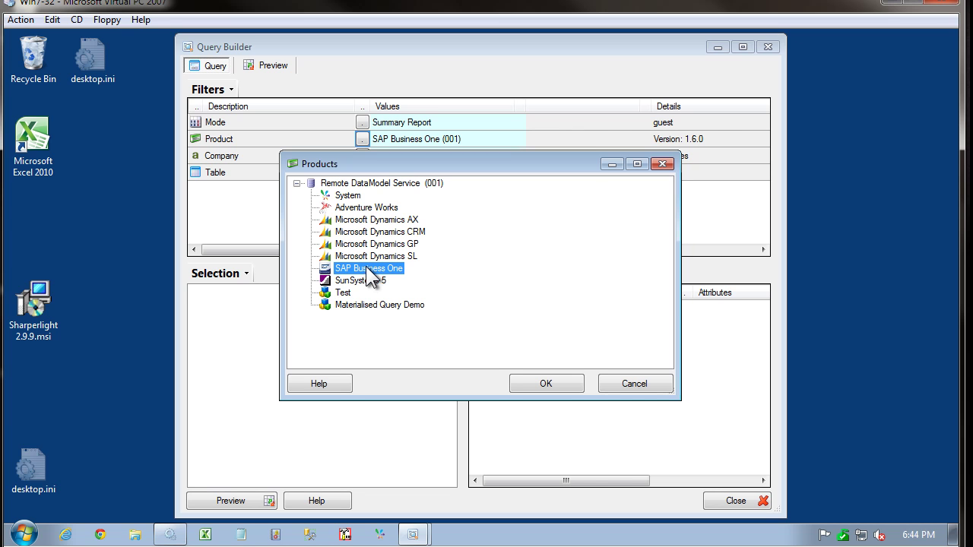
double_click(370, 277)
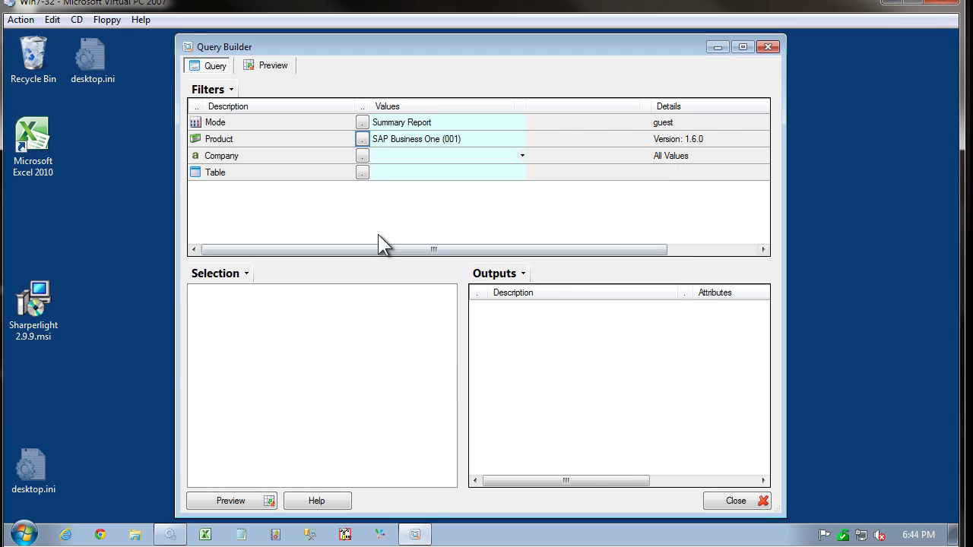
left_click(362, 156)
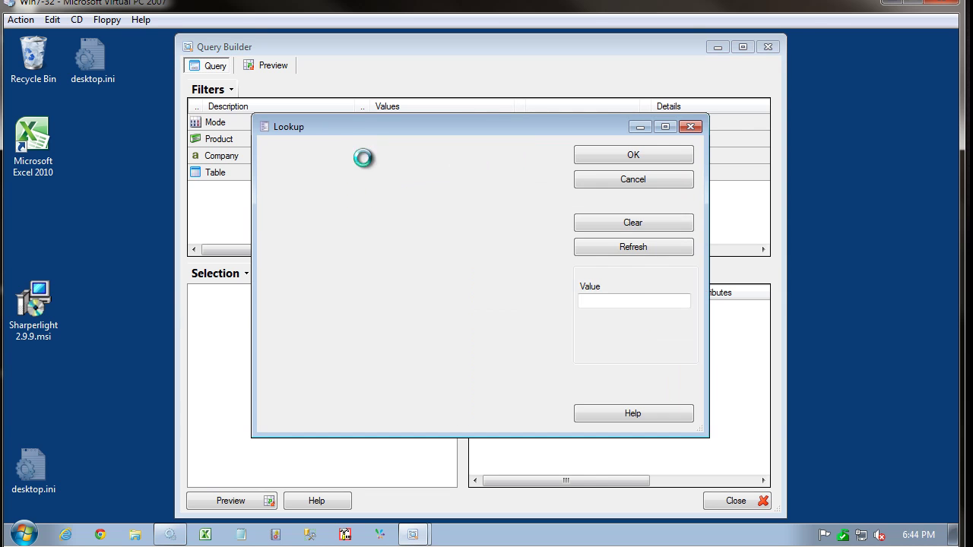
left_click(534, 185)
left_click(621, 155)
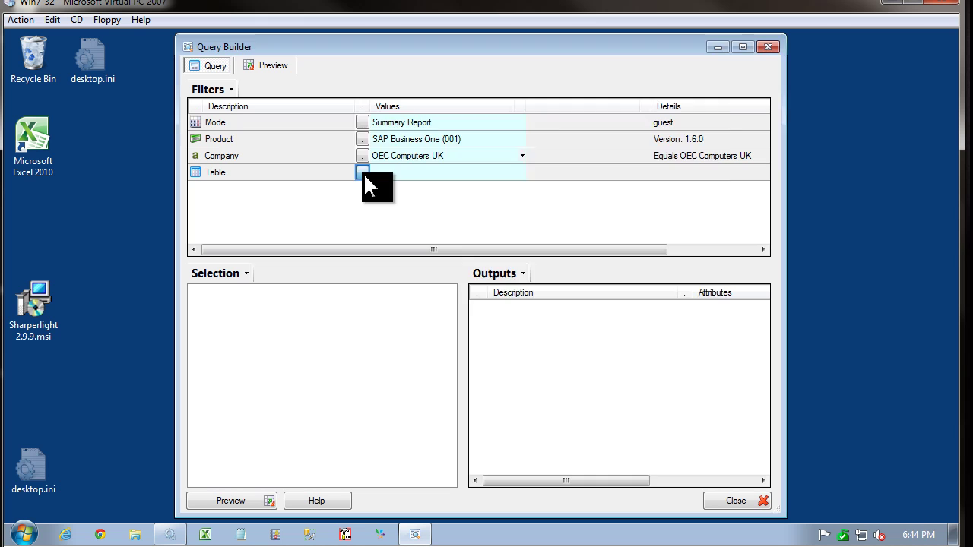
left_click(362, 172)
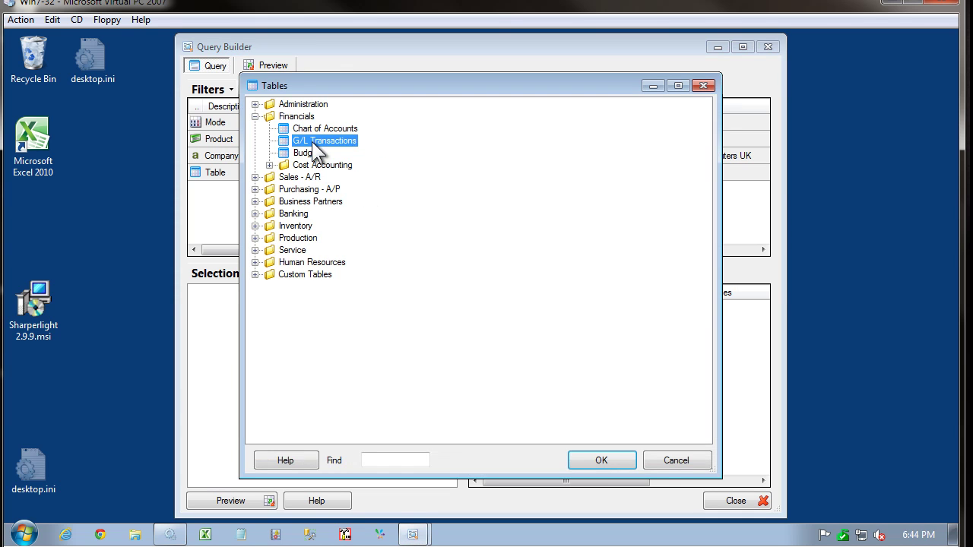
double_click(310, 139)
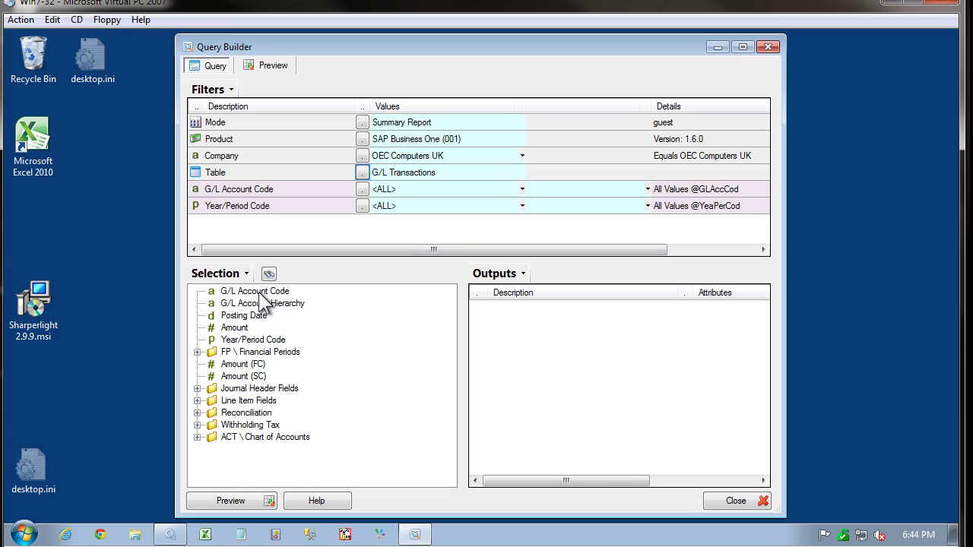
Output G/L Account Code, Year/Period Code and Amount, and preview the 326 resulting rows
left_click_drag(259, 292, 532, 333)
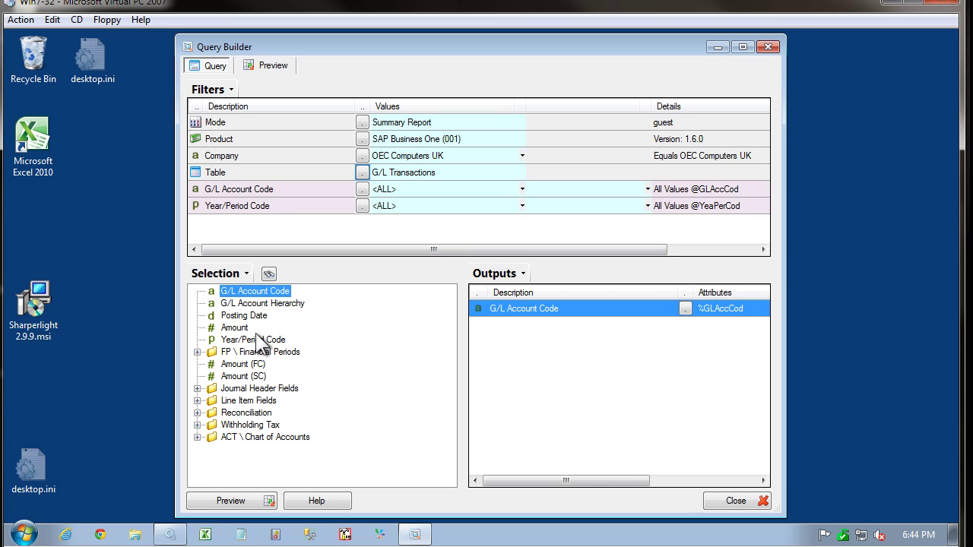
left_click_drag(253, 340, 493, 346)
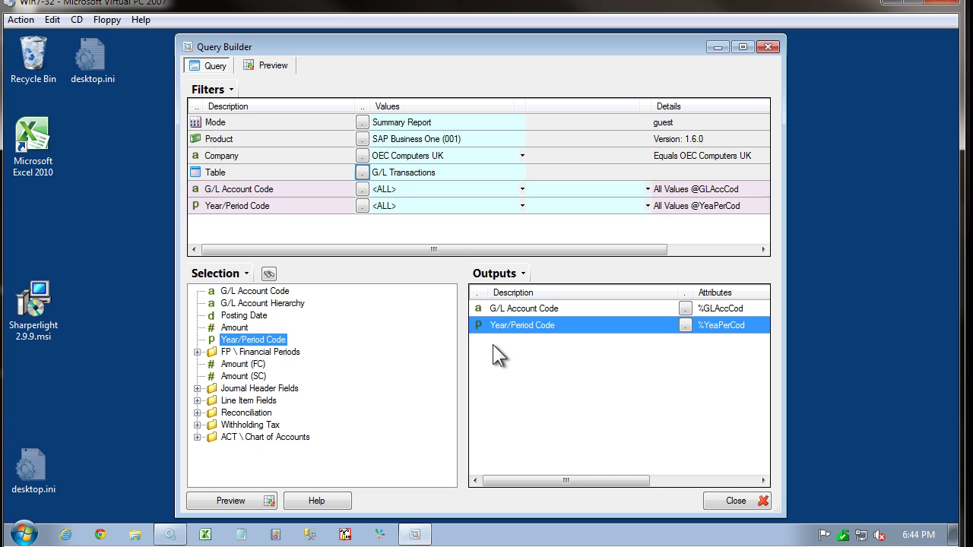
left_click(248, 330)
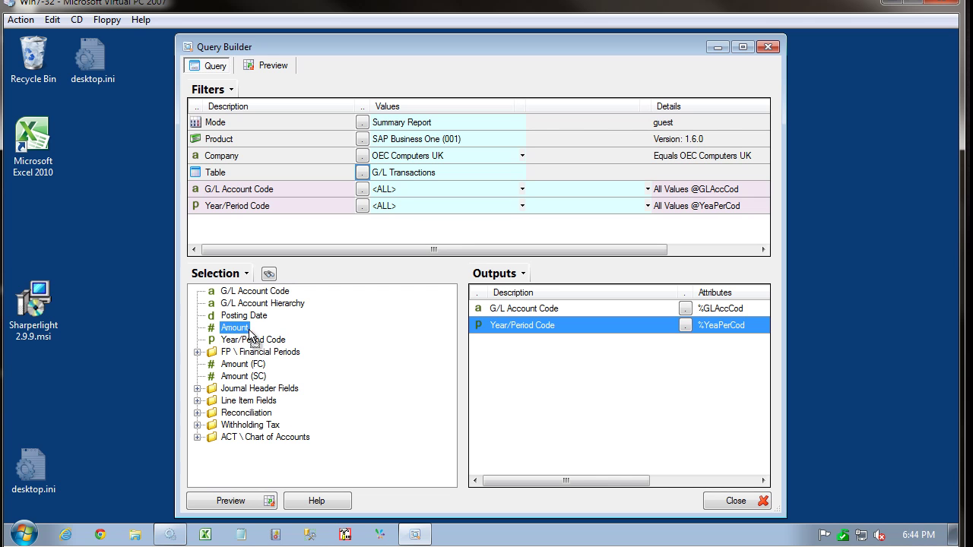
left_click_drag(251, 334, 521, 364)
left_click(270, 65)
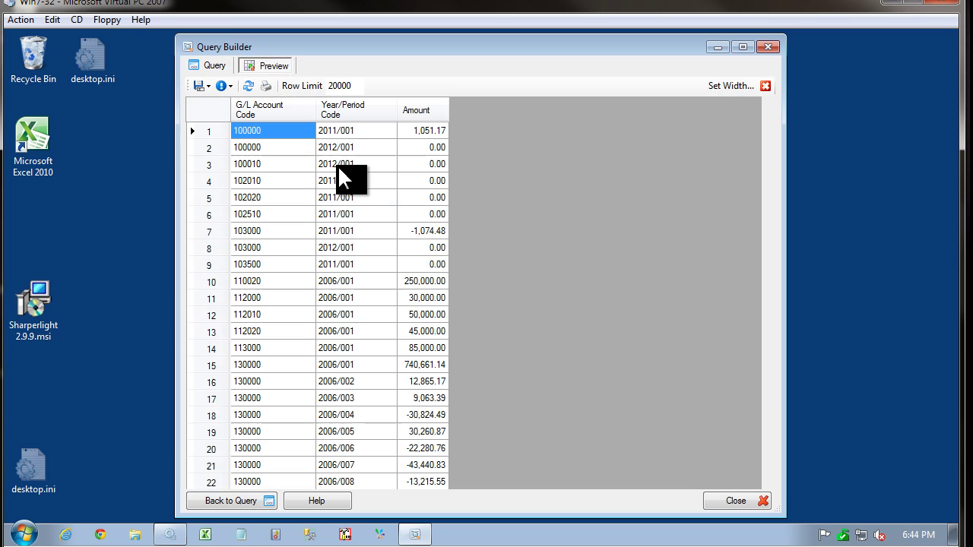
left_click(336, 167)
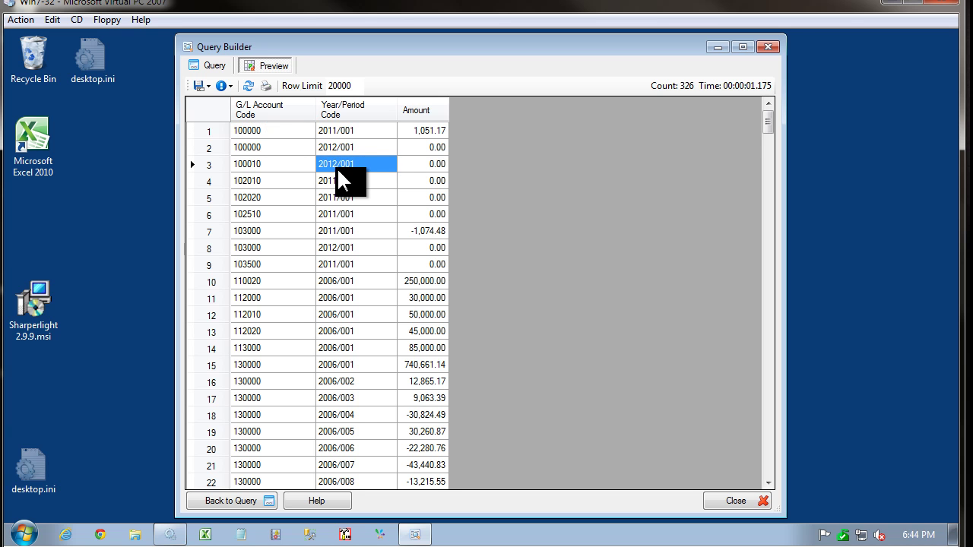
scroll(336, 167, "down", 20)
Close Query Builder, start Excel 2010 and show the Sharperlight XL ribbon tab
scroll(337, 167, "down", 4)
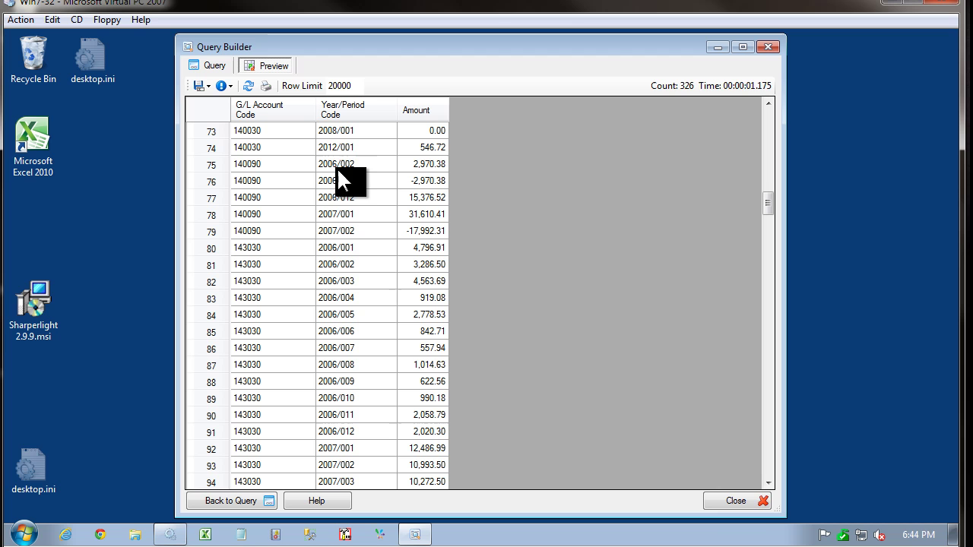
left_click(735, 500)
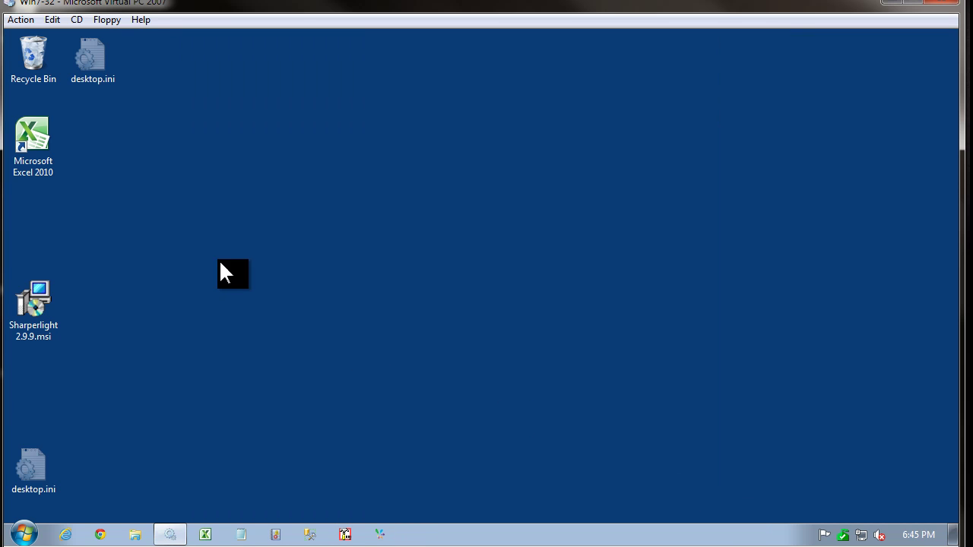
double_click(46, 135)
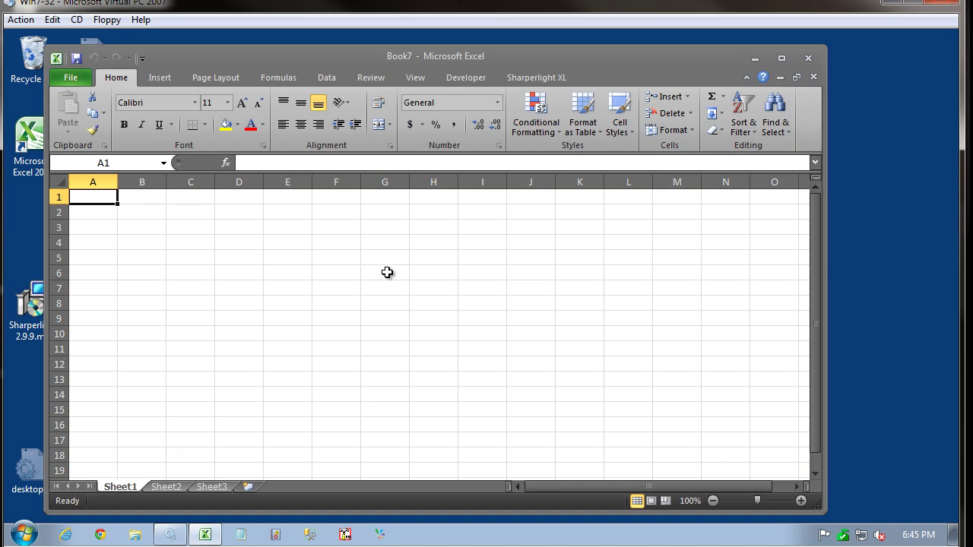
left_click(386, 272)
left_click(528, 78)
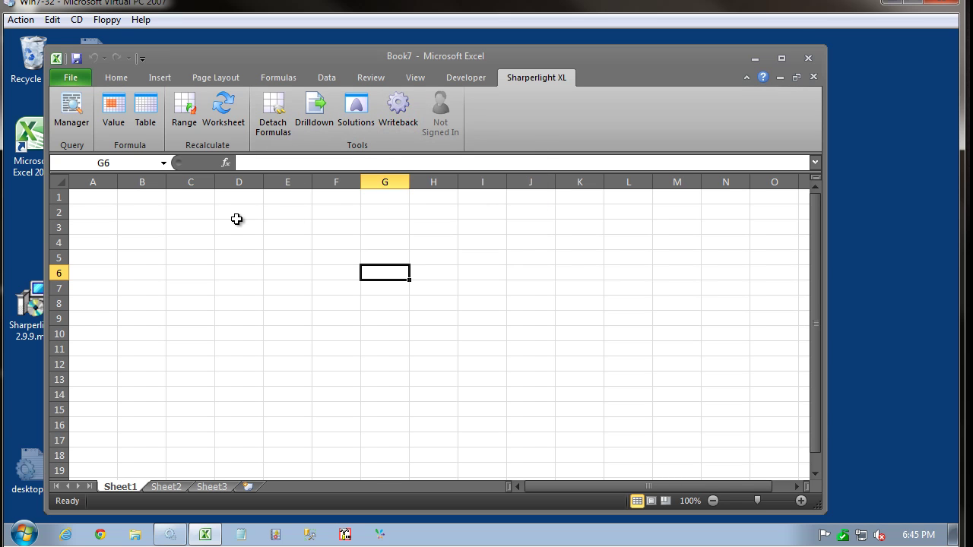
left_click(240, 214)
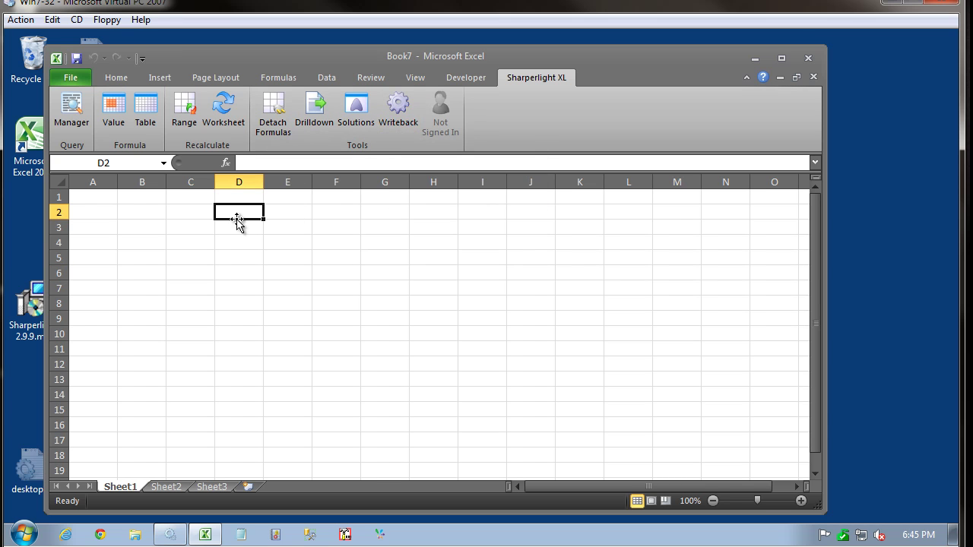
Open the Excel Add-ins manager from Excel Options to browse for an add-in file
left_click(70, 80)
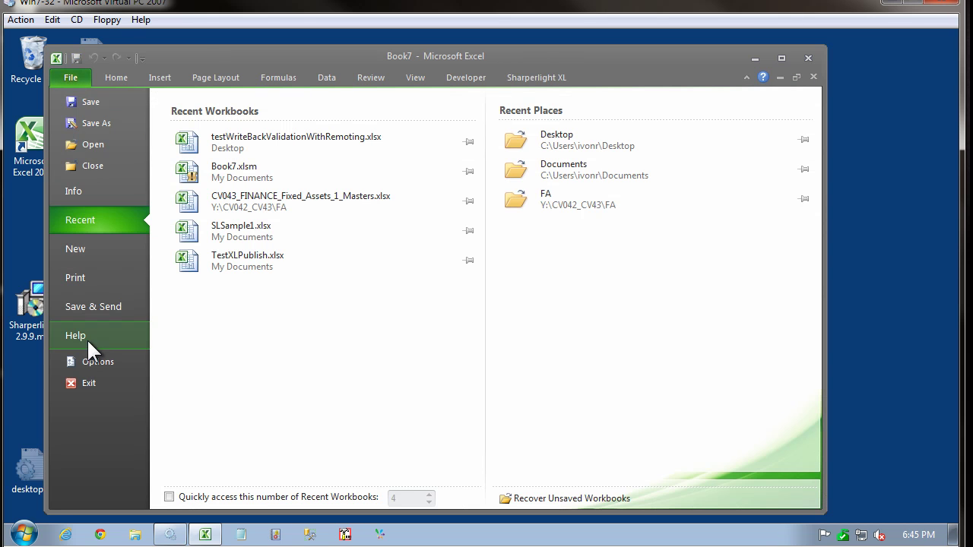
left_click(91, 361)
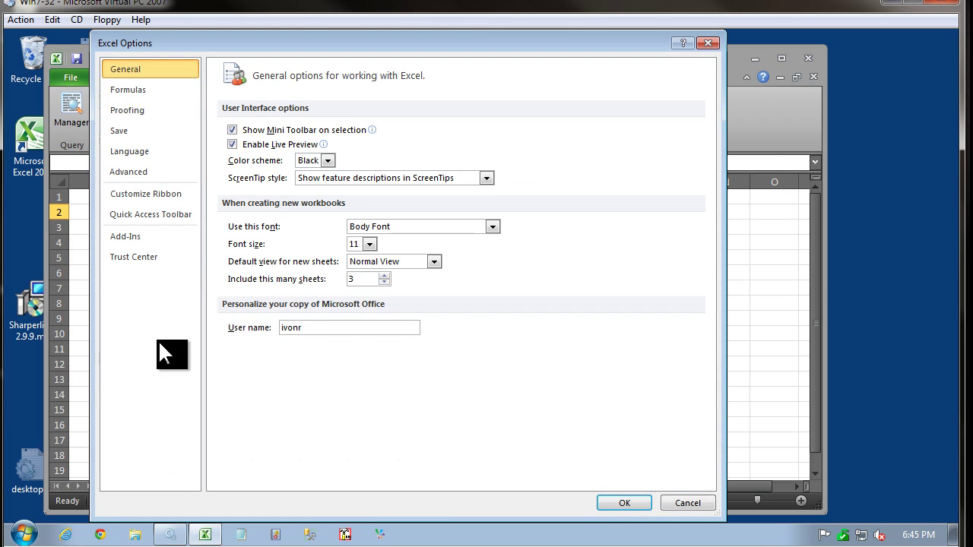
left_click(133, 236)
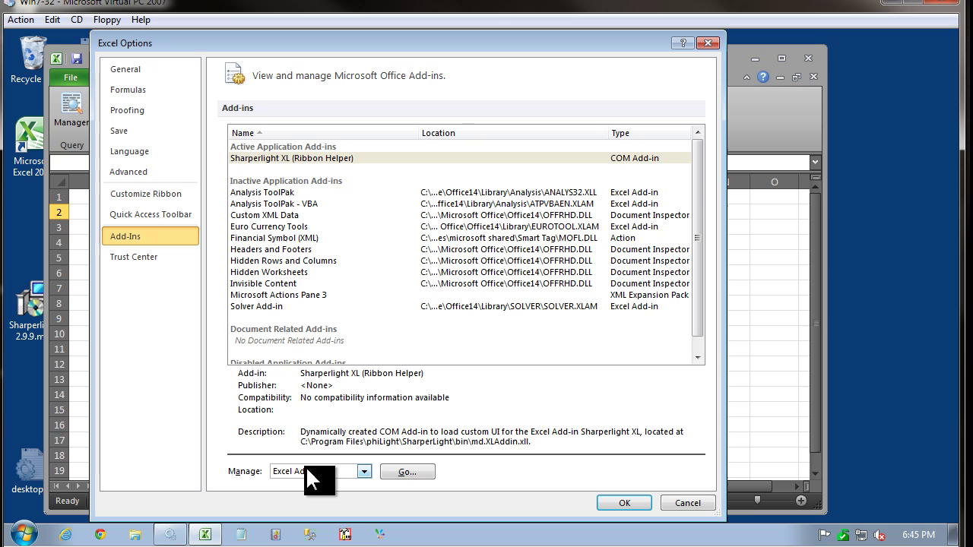
left_click(410, 471)
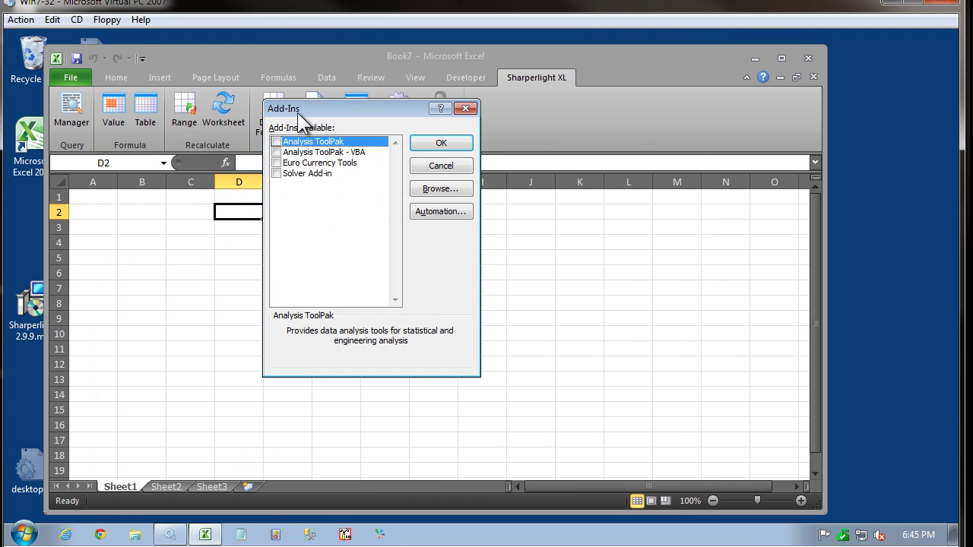
left_click(424, 190)
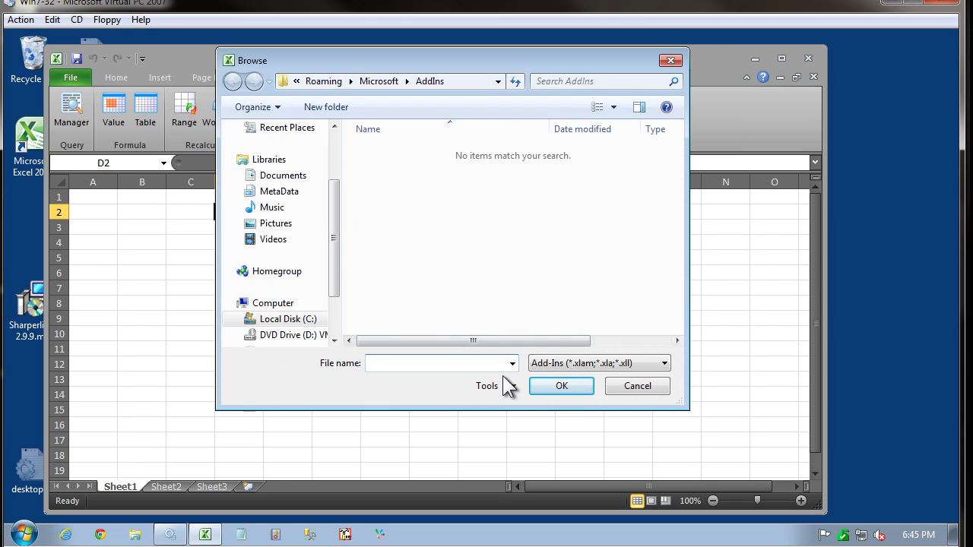
Load md.XLAddin.xll from C:\Program Files\phiLight\SharperLight\bin and enable Sharperlight XL
left_click(311, 319)
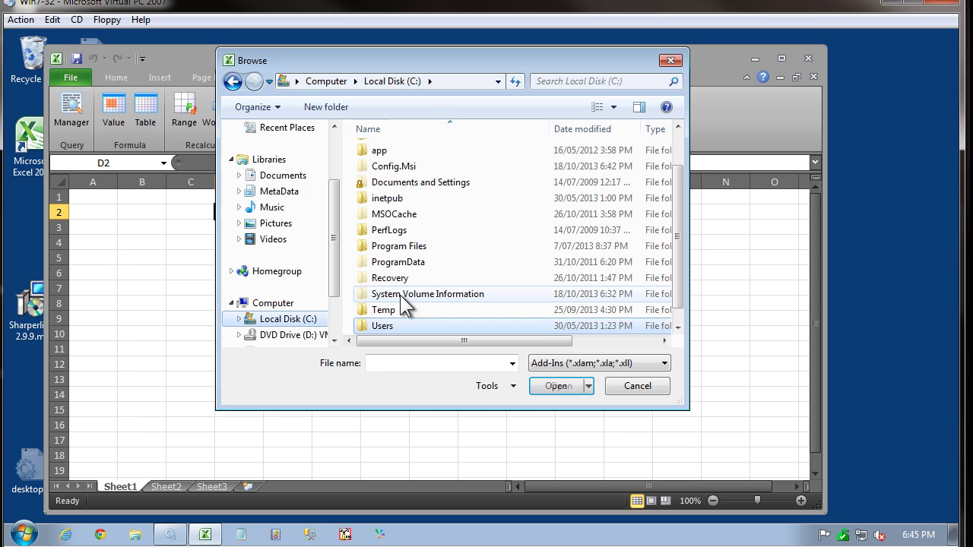
left_click(397, 278)
key("Up")
key("Up")
key("Return")
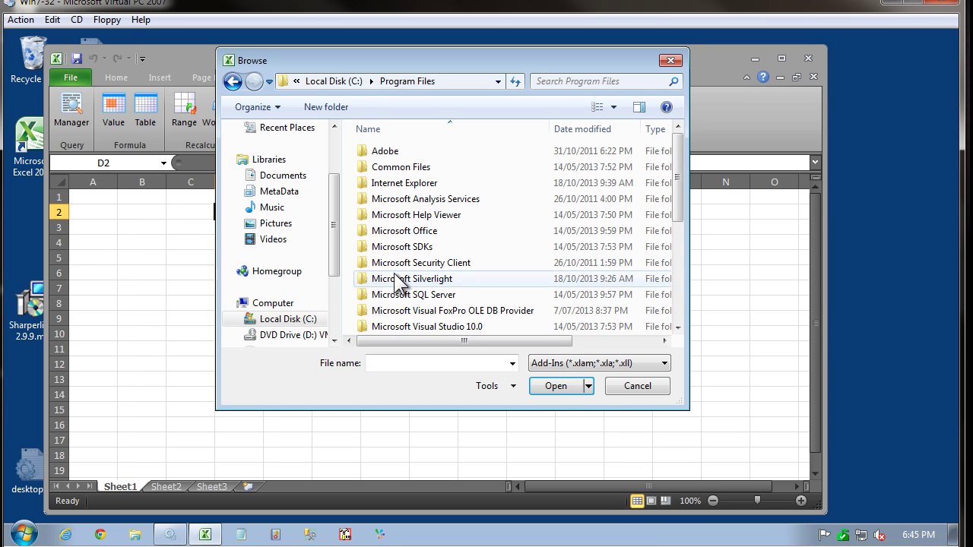
key("p")
key("Return")
double_click(377, 150)
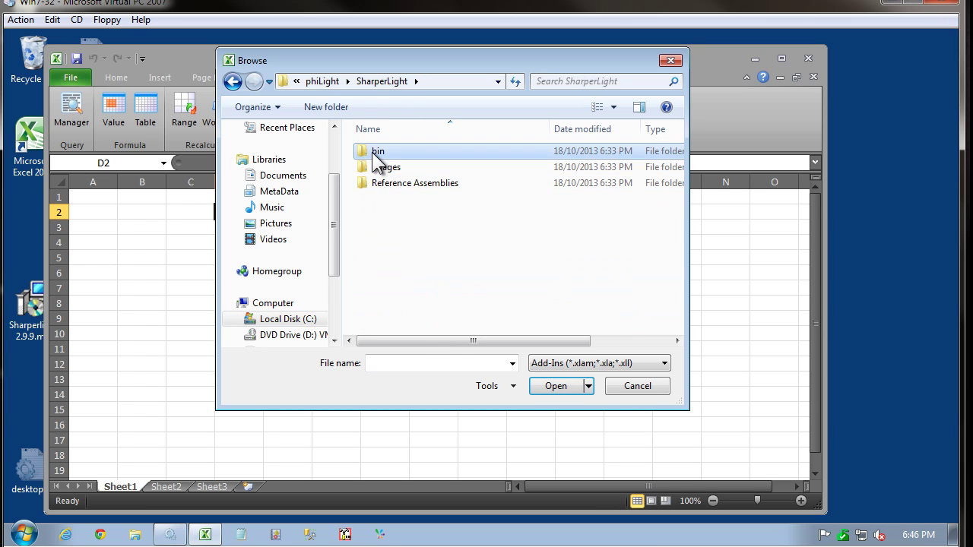
double_click(378, 152)
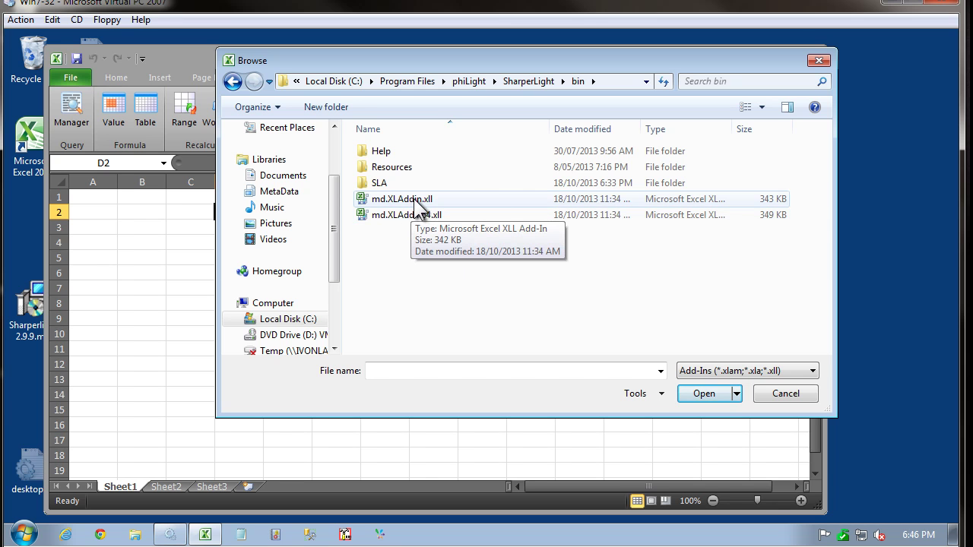
left_click(417, 199)
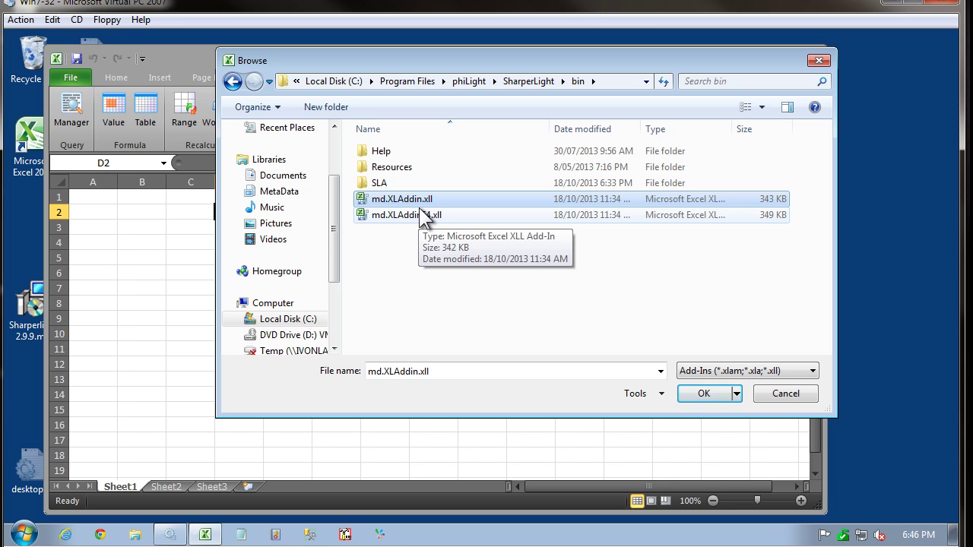
key("Return")
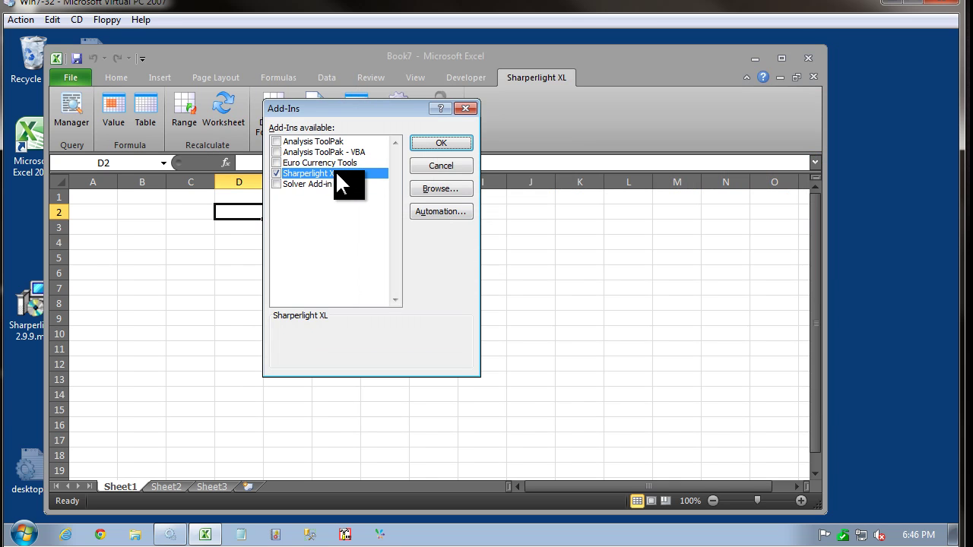
left_click(438, 143)
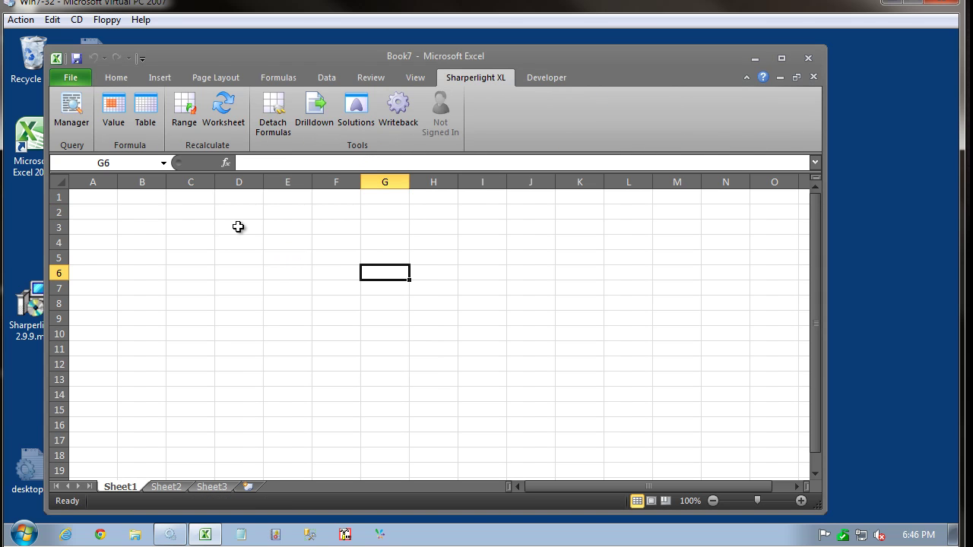
Start a Sharperlight table query at cell D4 using the G/L Transactions table
left_click(210, 238)
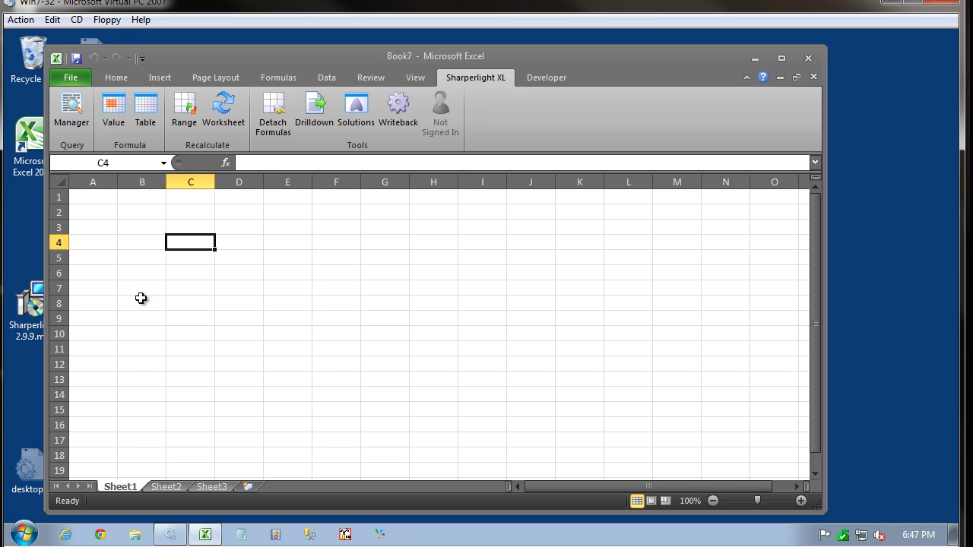
left_click(240, 242)
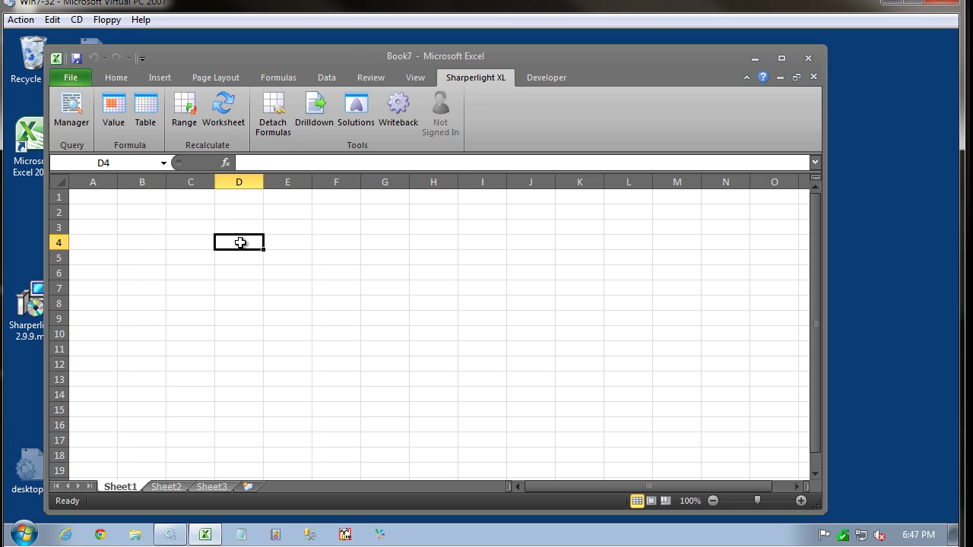
left_click(145, 121)
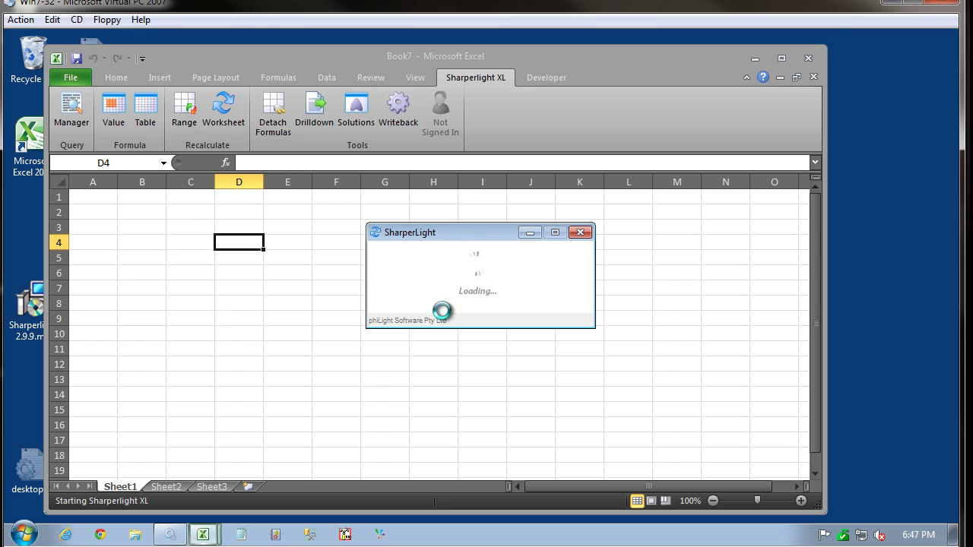
left_click(510, 216)
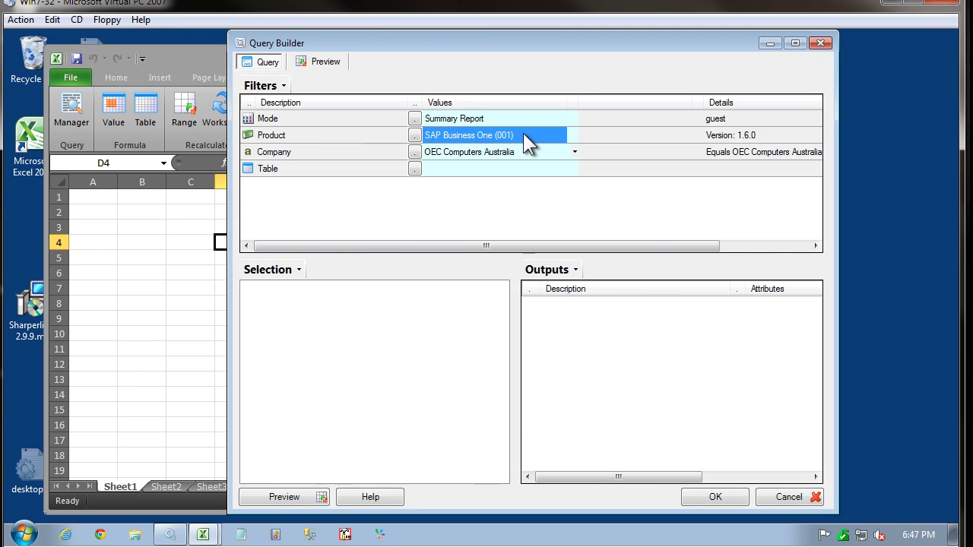
left_click(451, 151)
left_click(414, 169)
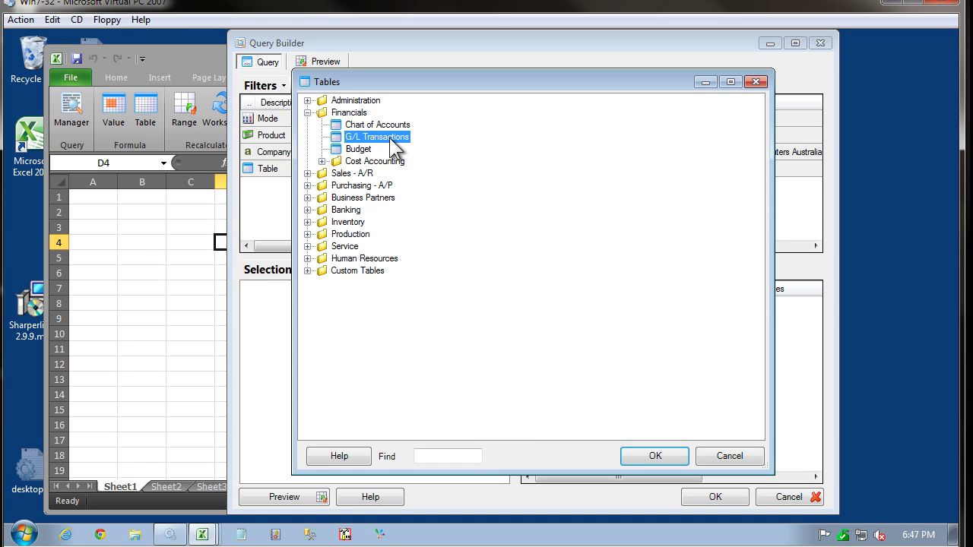
double_click(390, 139)
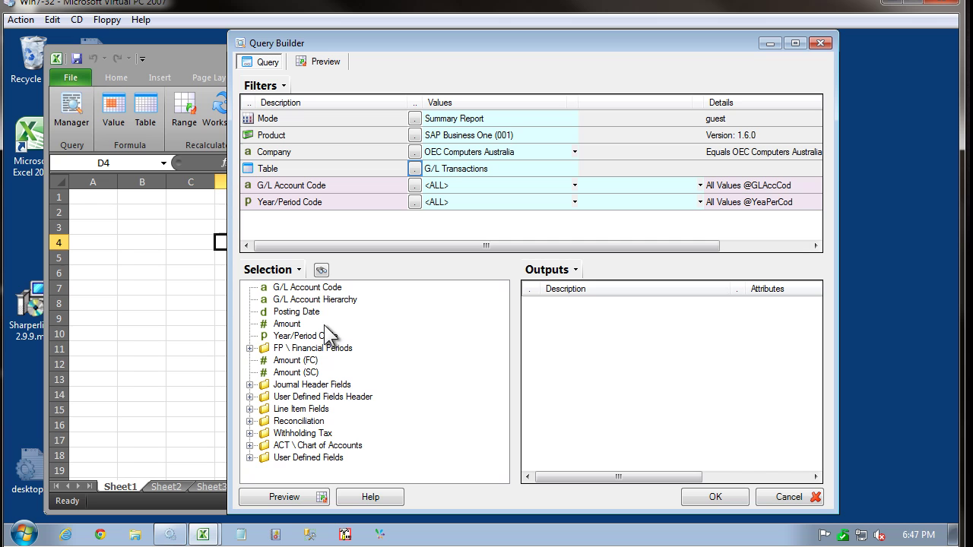
Add G/L Account Code and other output fields, insert the table, then close the workbook
left_click_drag(307, 290, 602, 323)
left_click(250, 457)
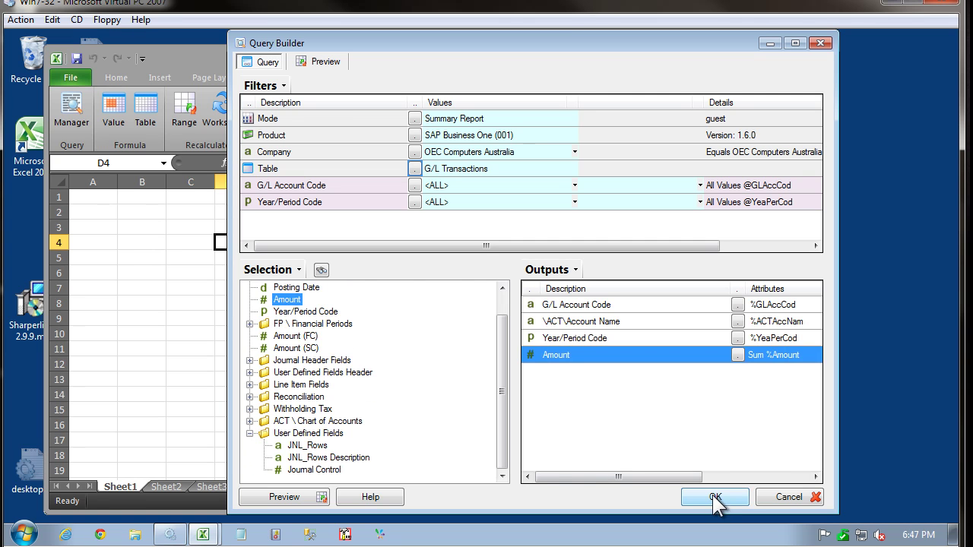
left_click(714, 497)
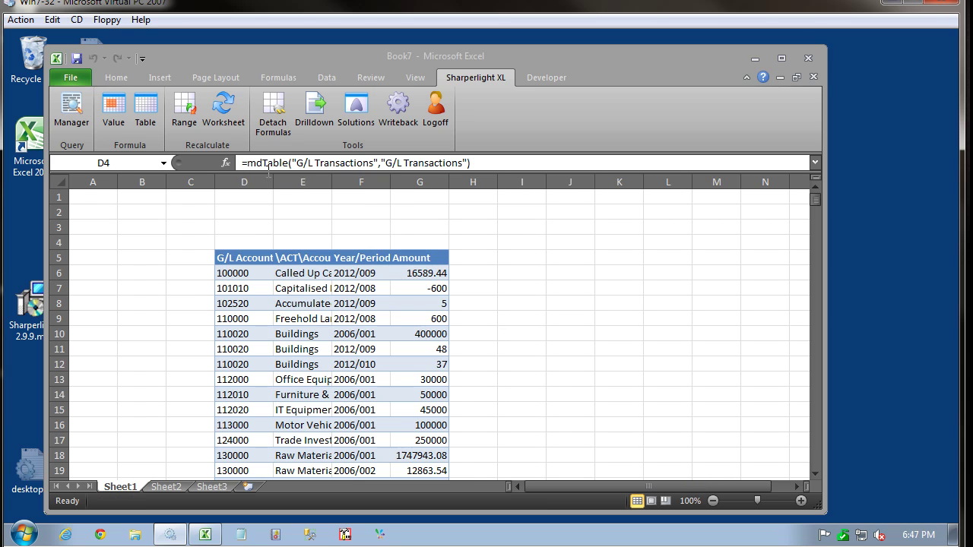
left_click(304, 211)
left_click(196, 243)
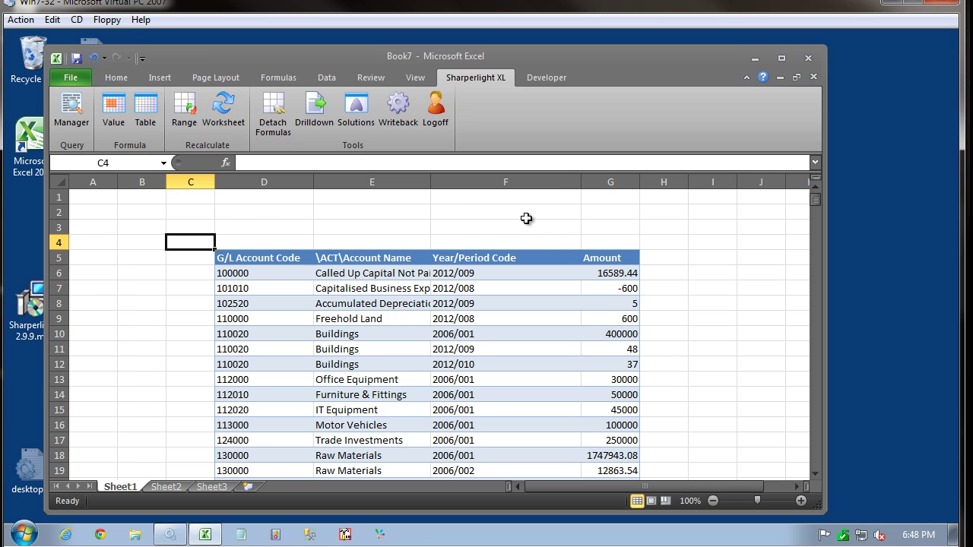
left_click(520, 210)
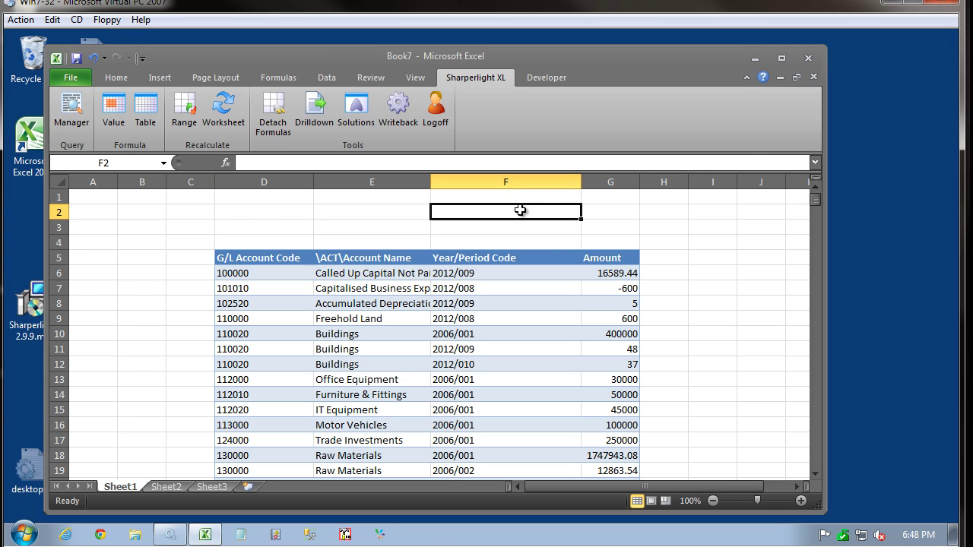
left_click(807, 59)
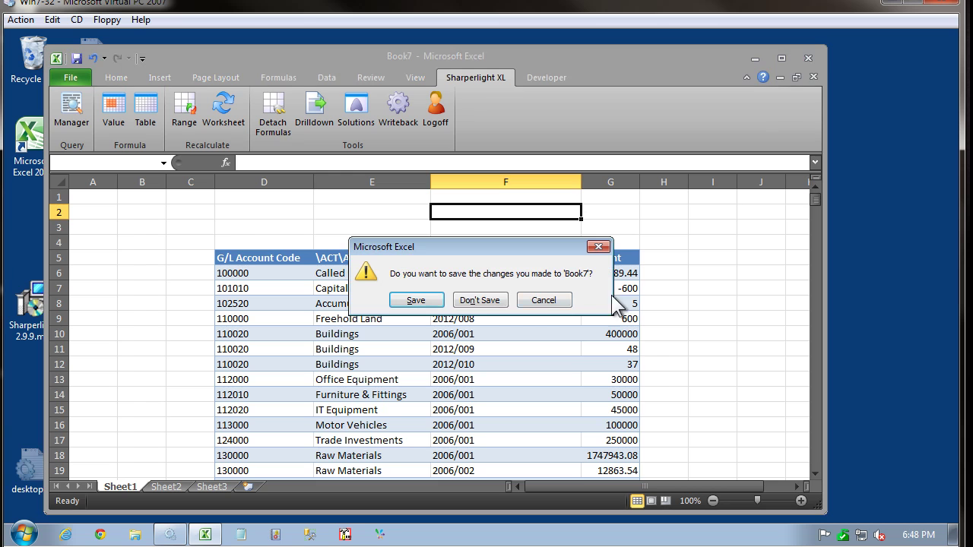
Close Excel without saving and browse to C:\Program Files\phiLight\SharperLight\bin
left_click(490, 304)
left_click(134, 534)
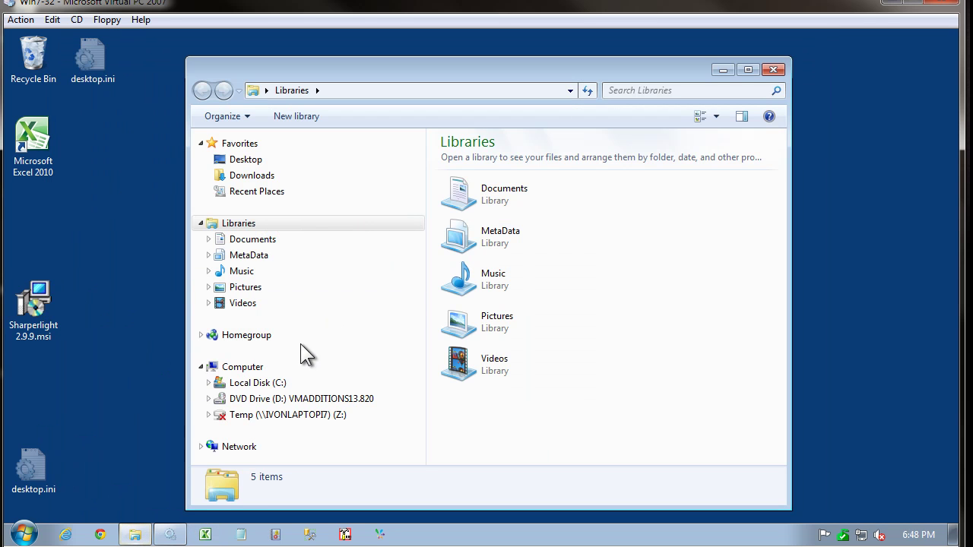
left_click(278, 383)
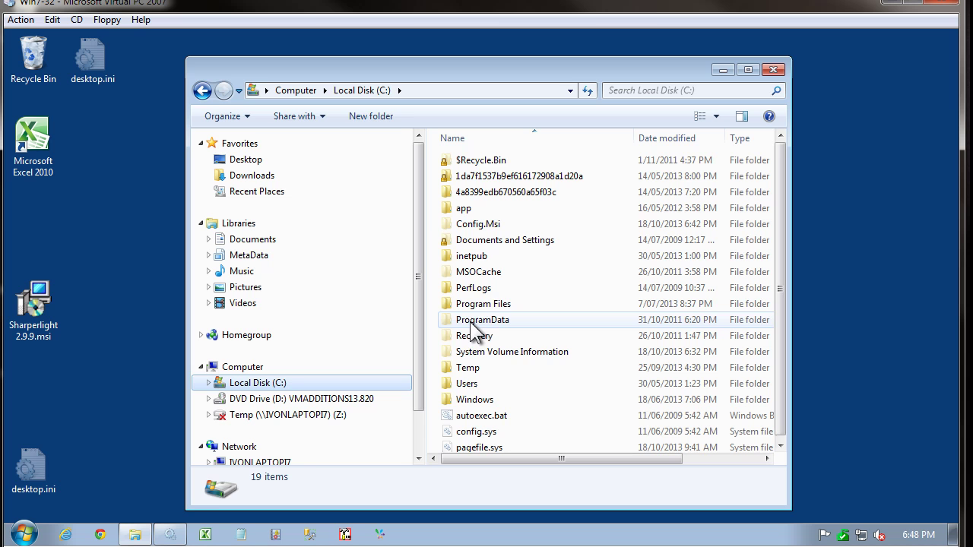
double_click(483, 304)
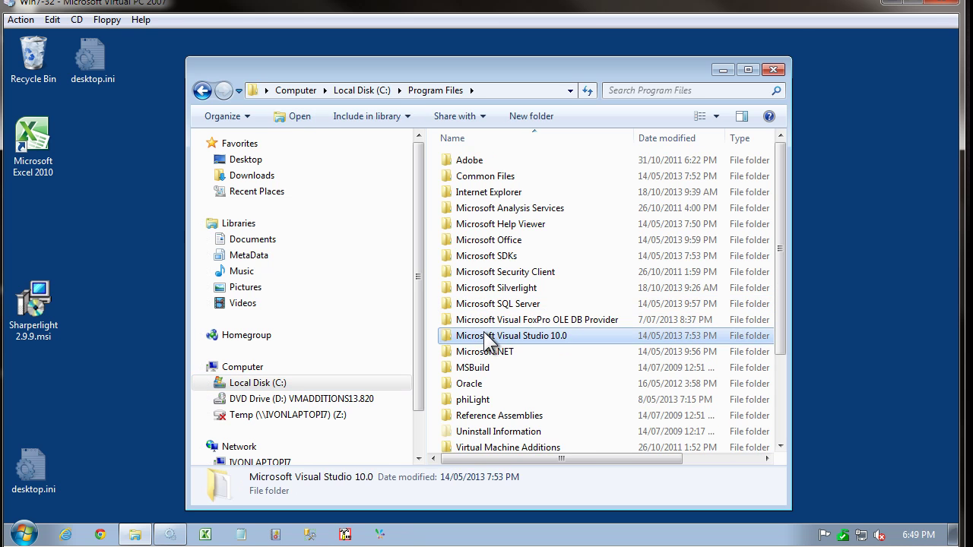
double_click(473, 399)
double_click(470, 160)
double_click(465, 159)
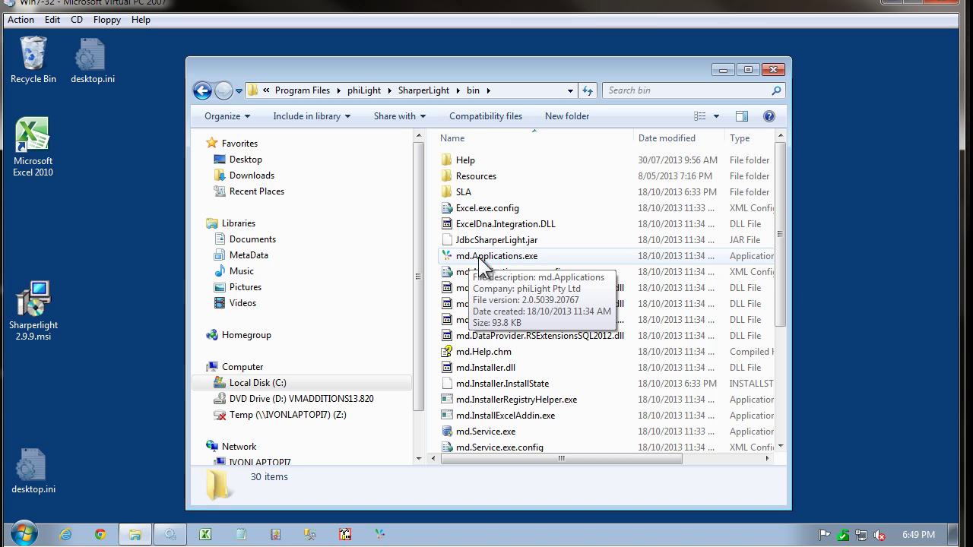
Create a desktop shortcut to md.Applications.exe and begin renaming it
left_click_drag(497, 256, 57, 401)
left_click(110, 440)
right_click(105, 335)
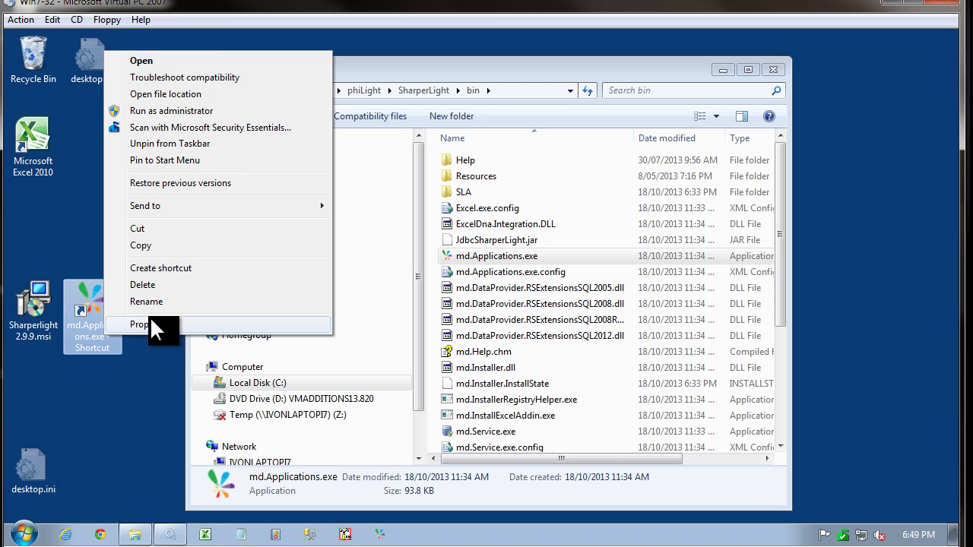
left_click(156, 301)
Name the shortcut Sharperlight, launch it, and create a desktop shortcut for Publisher
type("Sh")
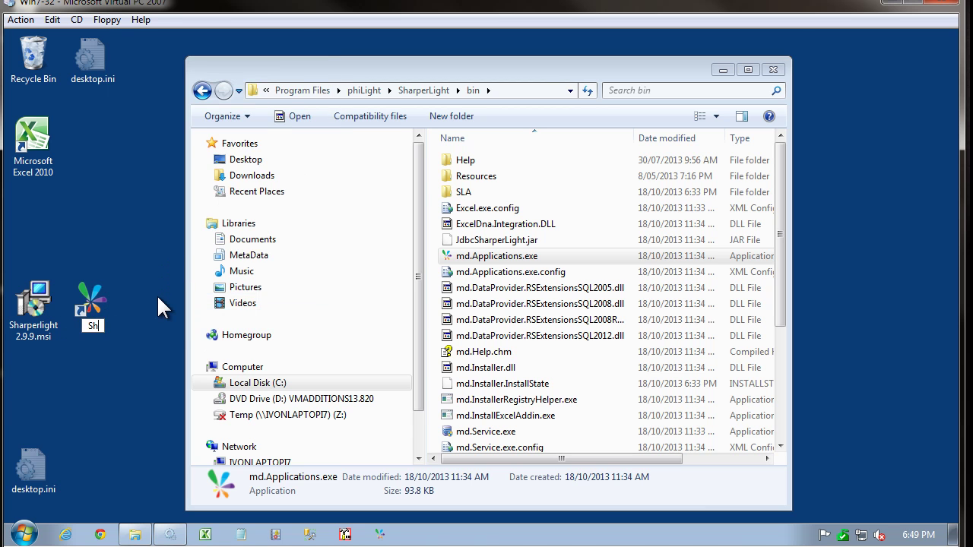
type("arperlight")
key("Return")
double_click(88, 292)
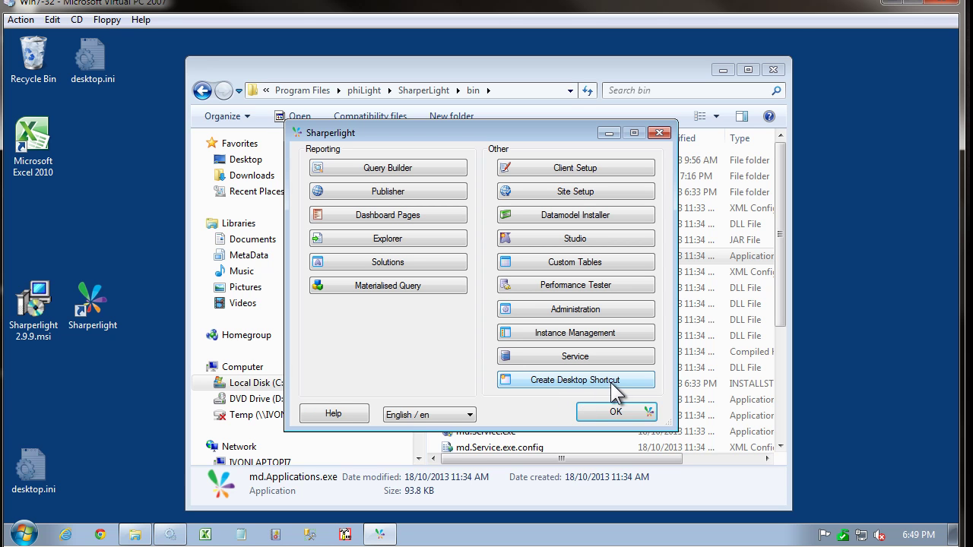
left_click(575, 381)
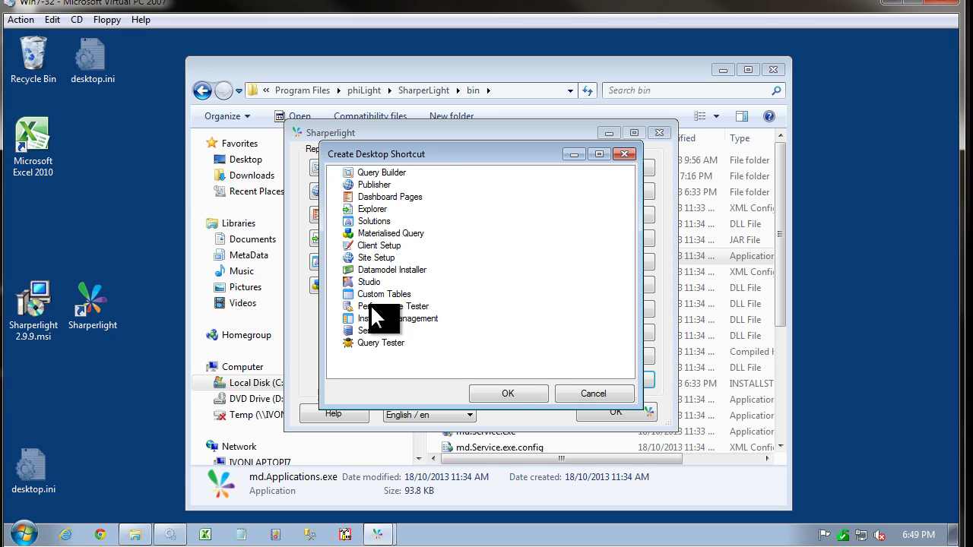
double_click(377, 184)
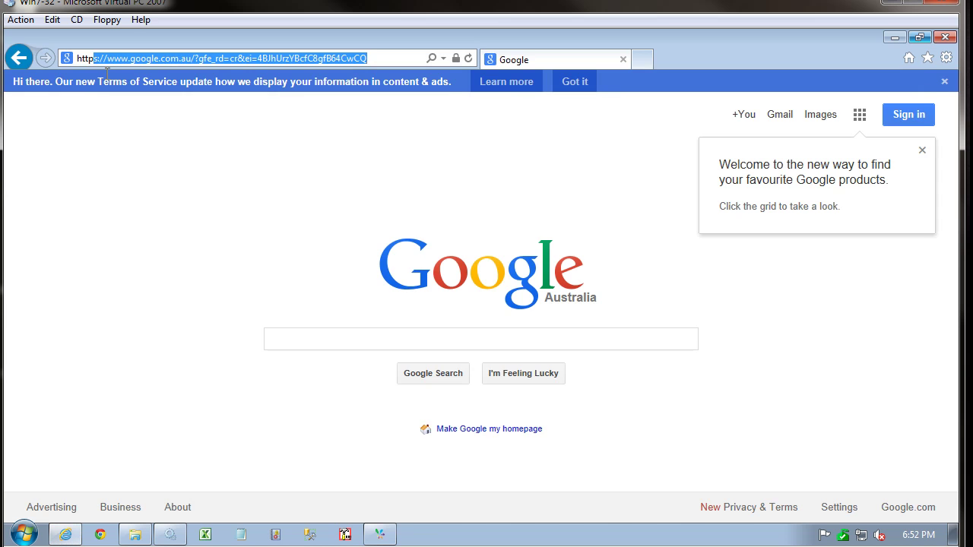
Point Internet Explorer at the service computer's mdService1Rest/Index address
key("BackSpace")
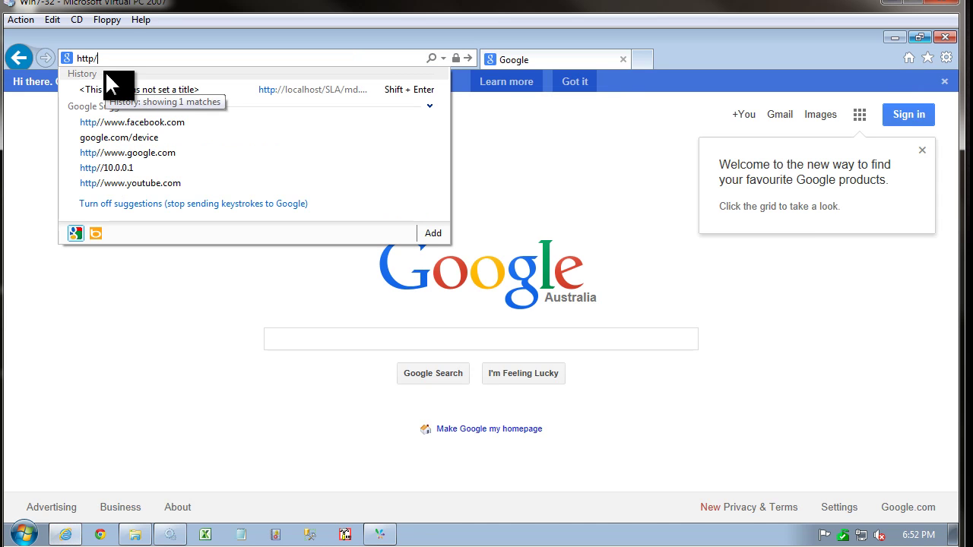
type("://")
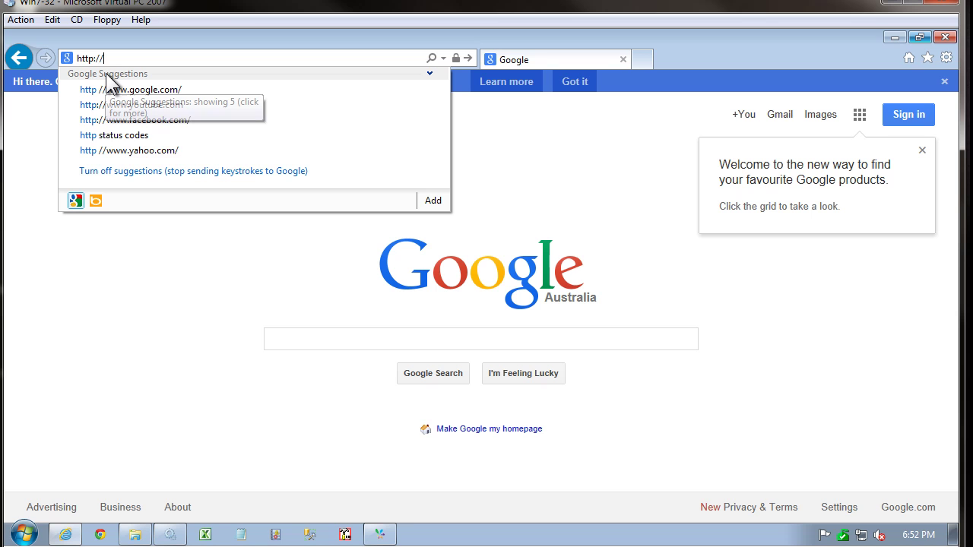
type("ivonlaptopi7/")
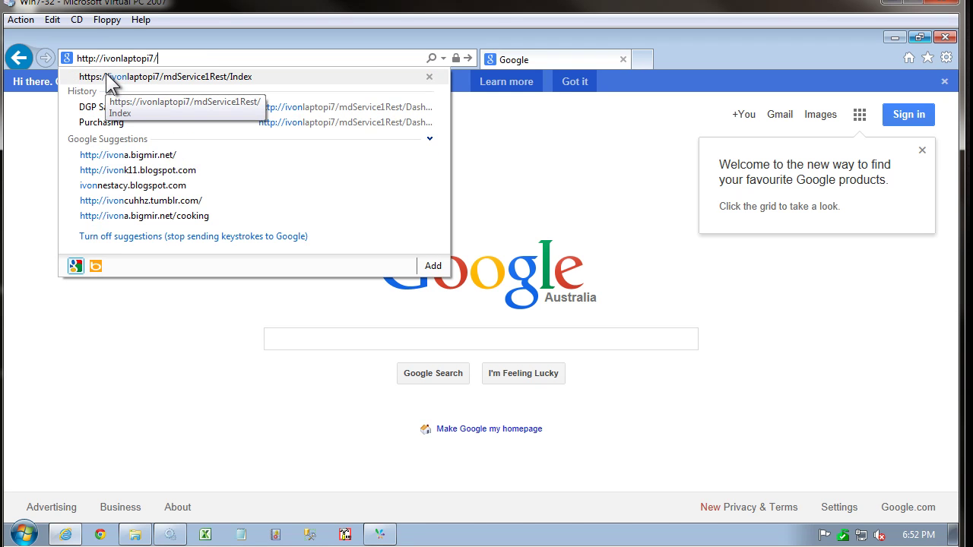
type("mdServi")
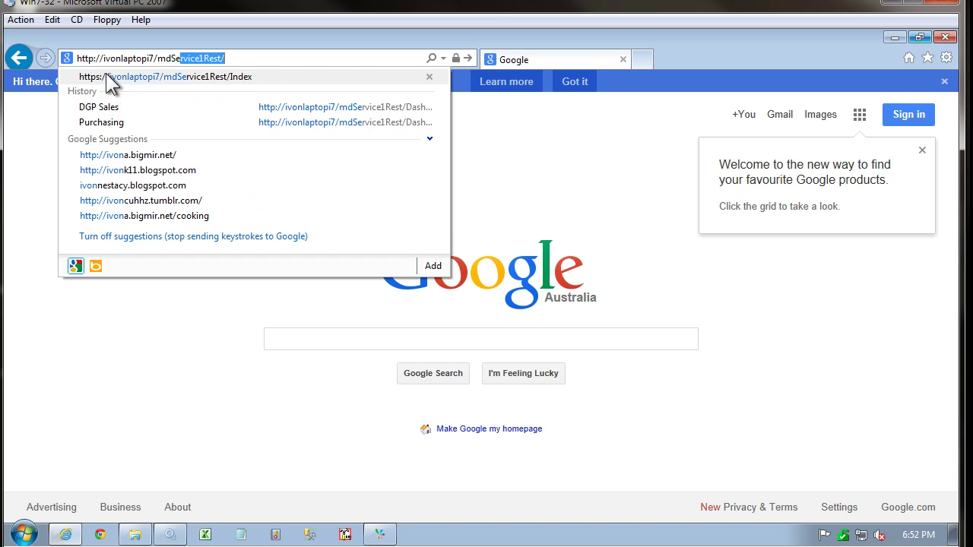
type("ce1")
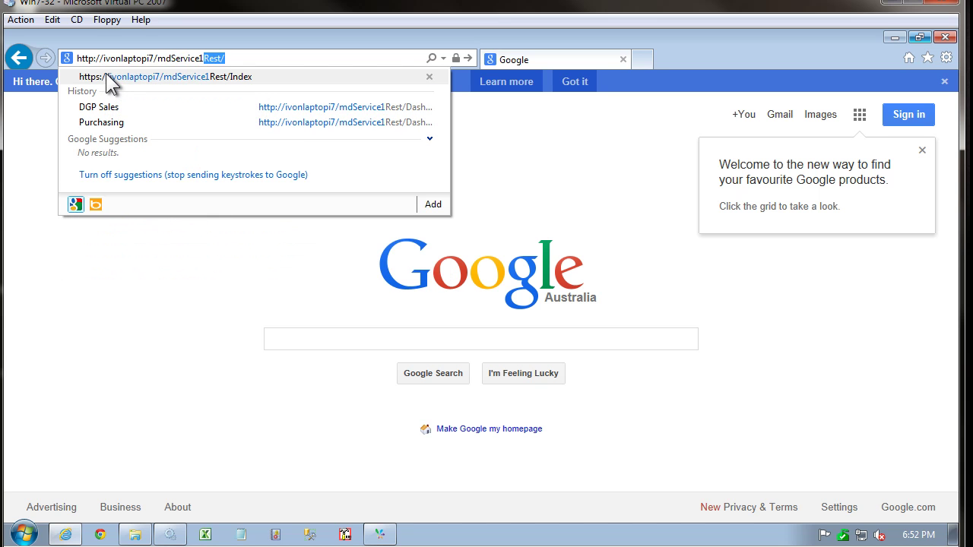
type("Rest/Index")
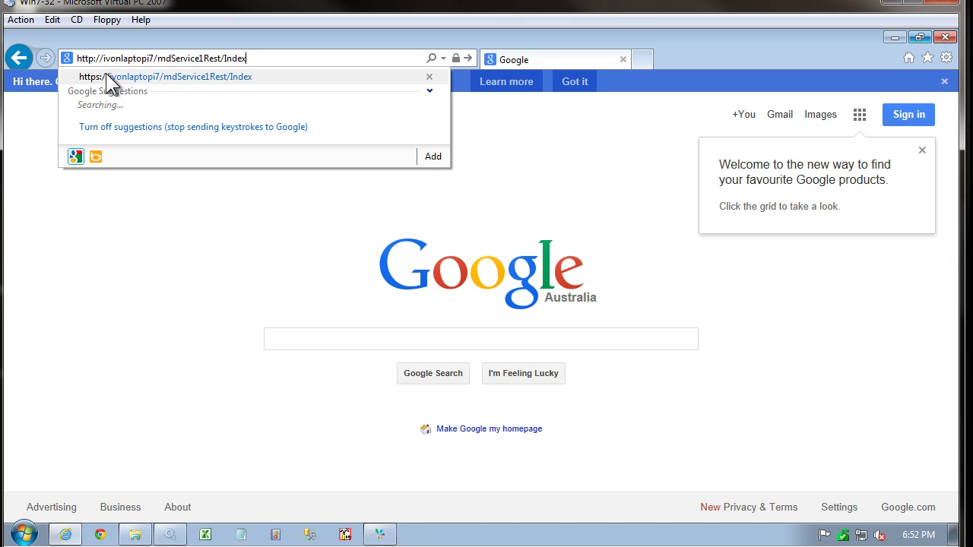
key("Return")
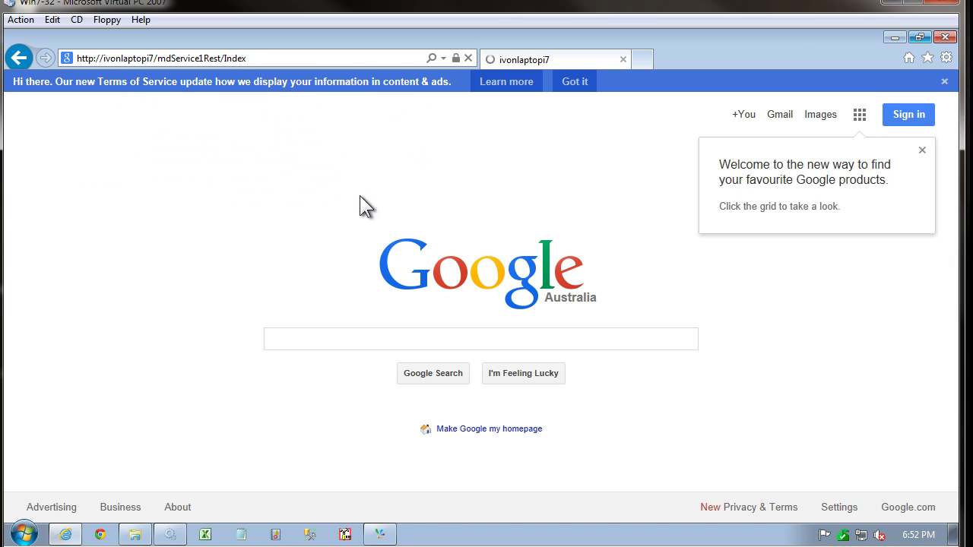